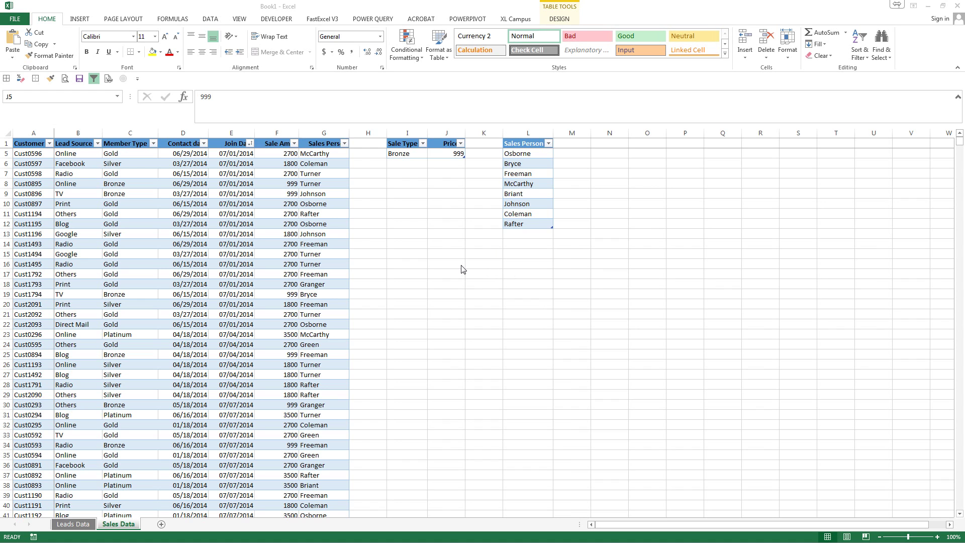
# Open the PowerPivot for Excel window through Manage to view the SalesPeople table
pyautogui.scroll(1, 454, 262)
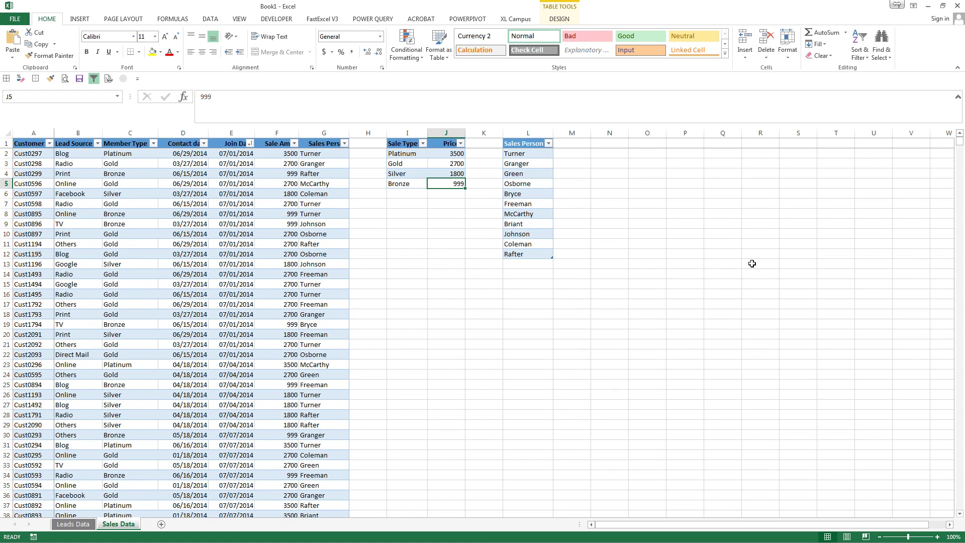
pyautogui.click(468, 19)
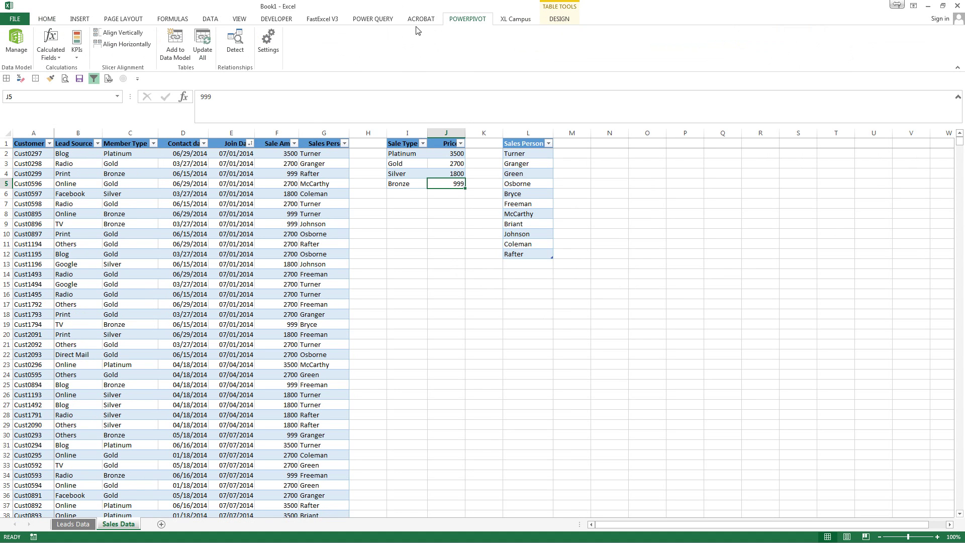
pyautogui.click(16, 40)
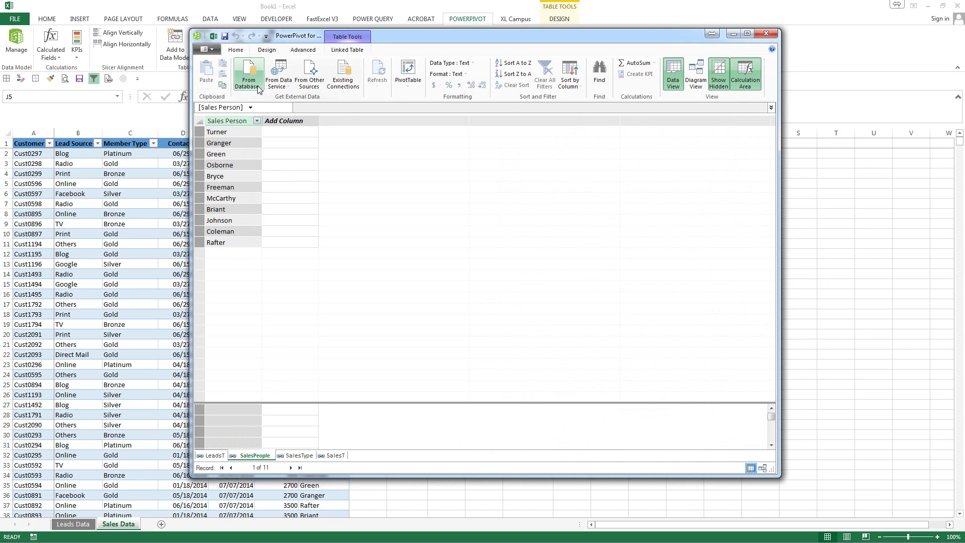
# Choose Text File under From Other Sources as the import source and reach the flat-file page
pyautogui.click(310, 88)
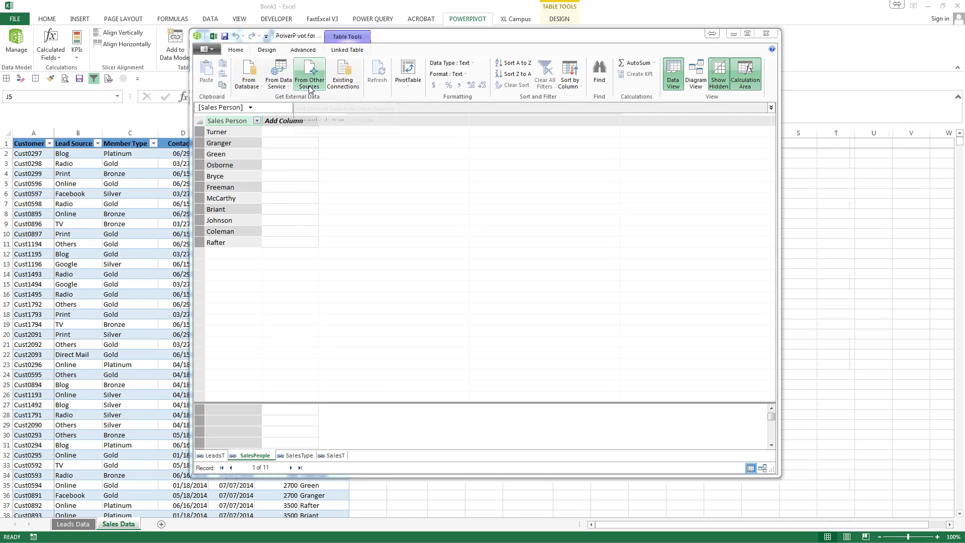
pyautogui.moveTo(600, 204); pyautogui.dragTo(611, 338)
pyautogui.click(398, 334)
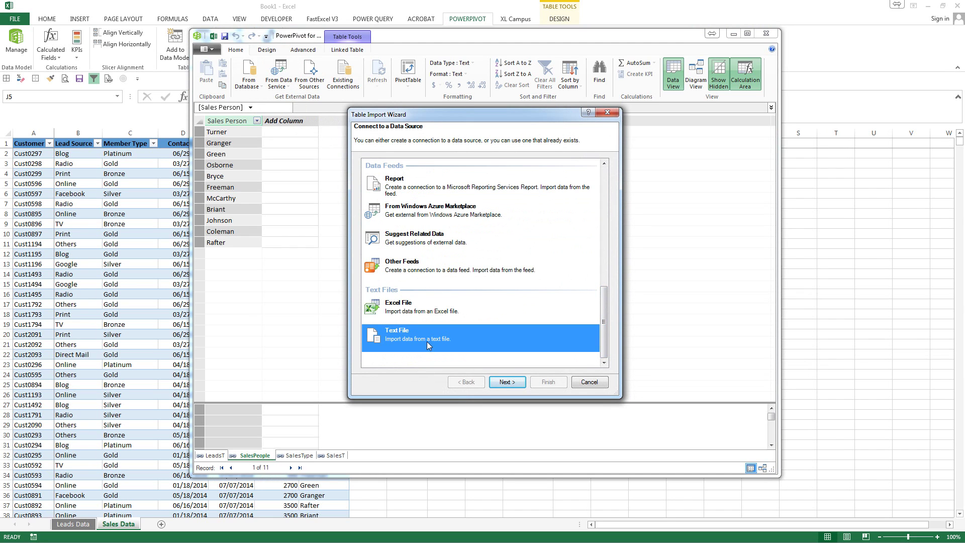
pyautogui.click(507, 383)
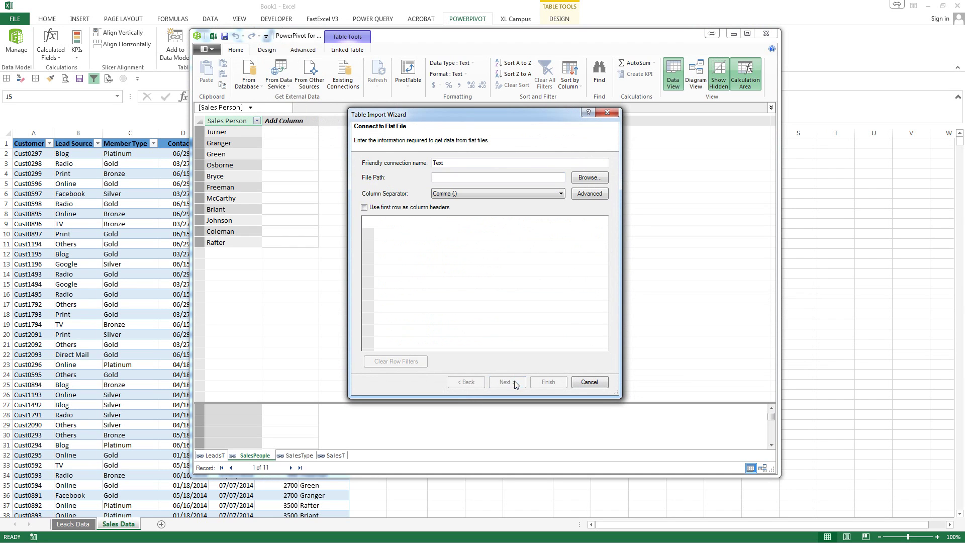
# Browse to the Desktop's CalGEN.csv, filtering to Comma Separated Files, and load it into the wizard
pyautogui.click(591, 177)
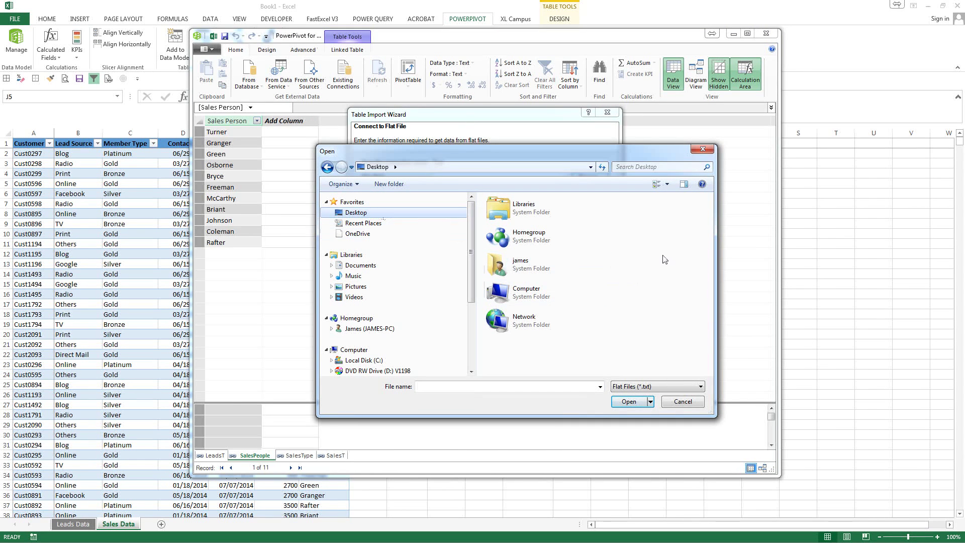
pyautogui.click(680, 390)
pyautogui.click(674, 413)
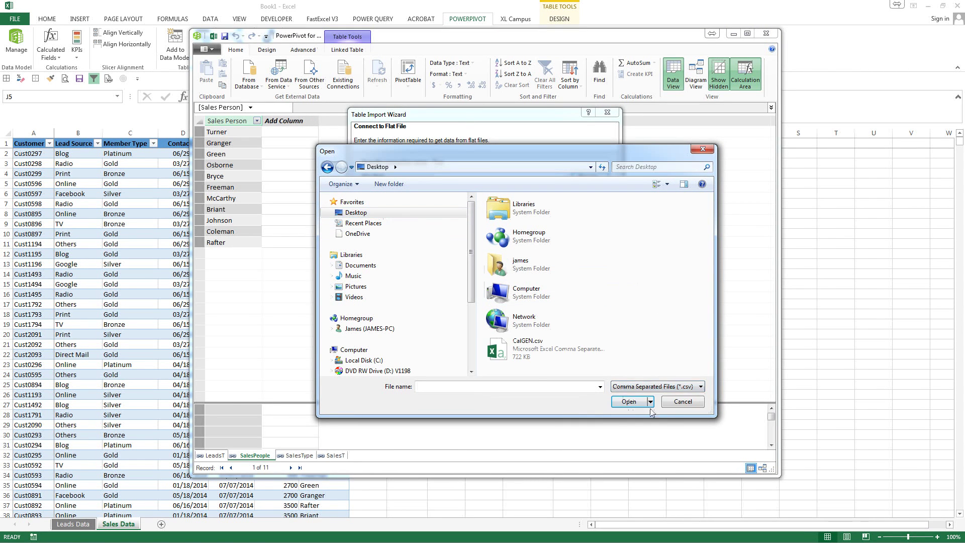
pyautogui.click(528, 355)
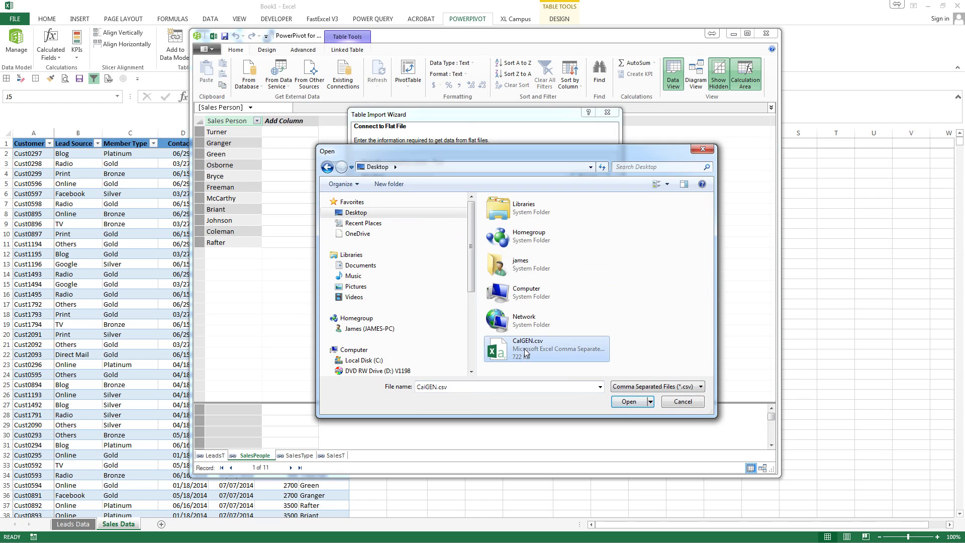
pyautogui.click(625, 405)
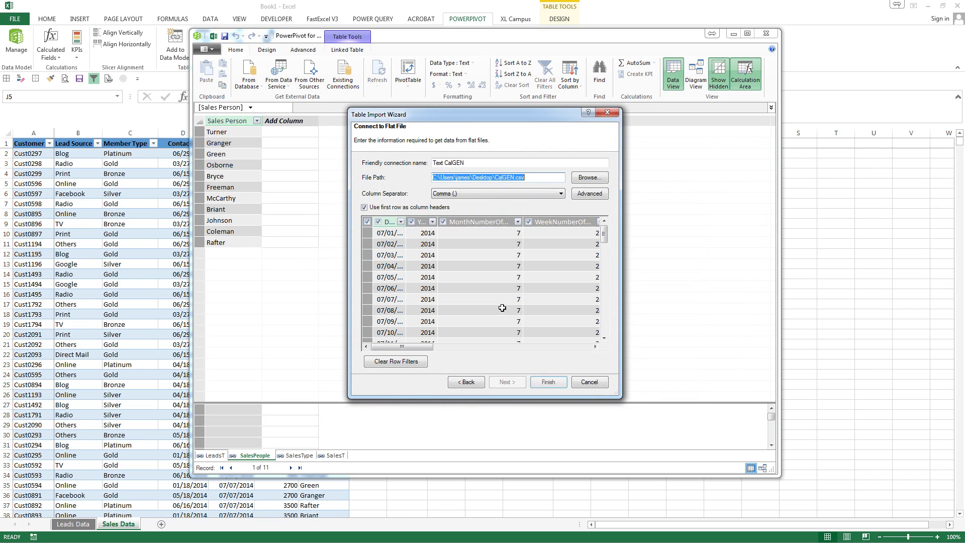
# Review the CalGEN Date column's values in its filter list, then finish the import
pyautogui.moveTo(606, 236); pyautogui.dragTo(634, 213)
pyautogui.click(401, 223)
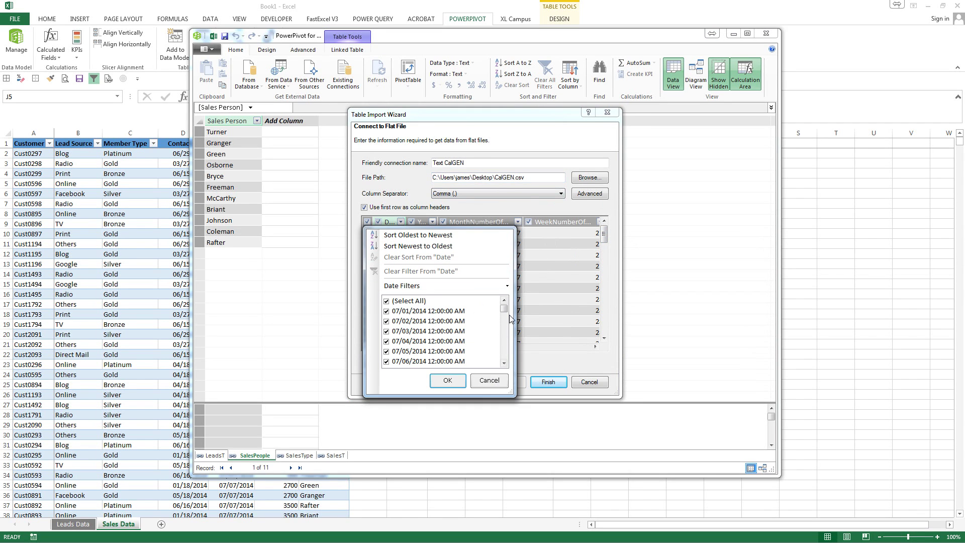
pyautogui.moveTo(504, 307); pyautogui.dragTo(512, 378)
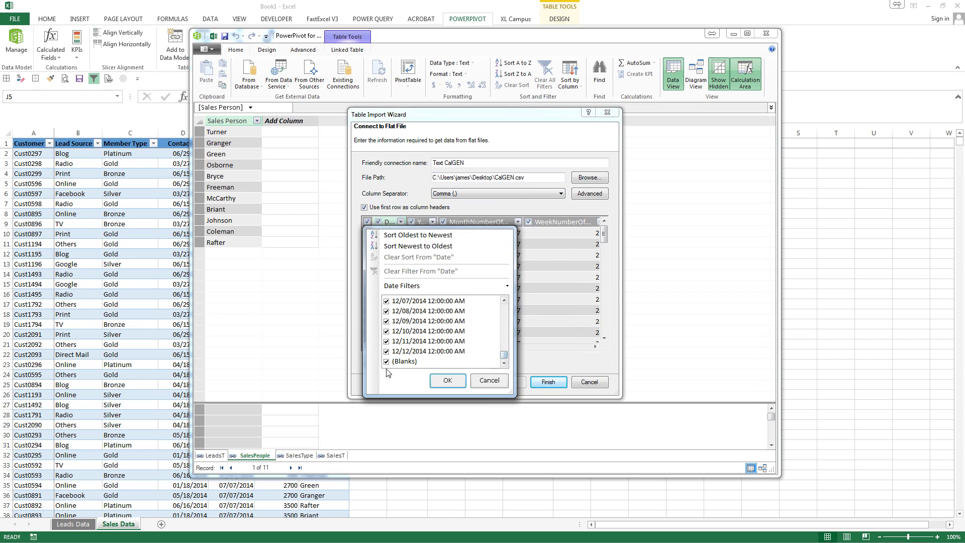
pyautogui.click(447, 380)
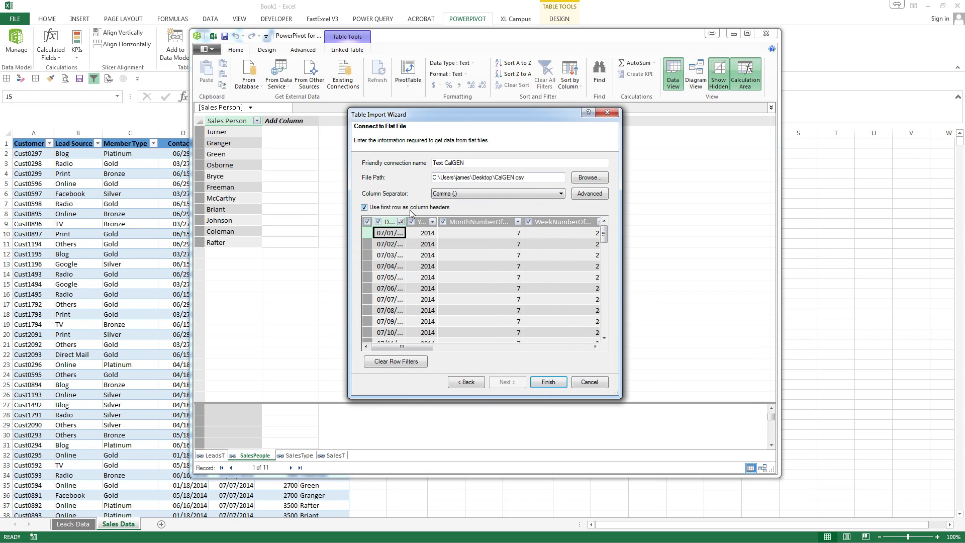
pyautogui.click(550, 383)
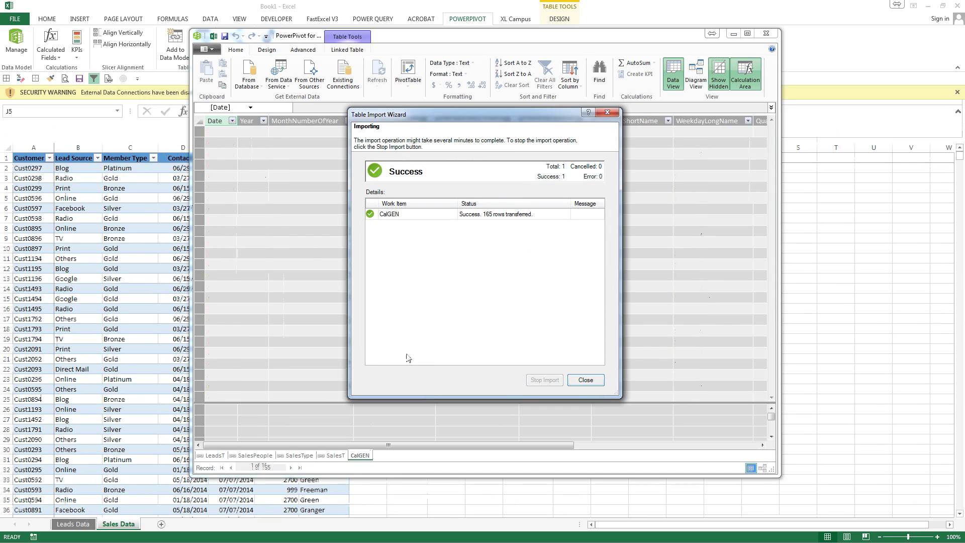
# Dismiss the import Success summary to view the 165-row CalGEN table
pyautogui.press('Return')
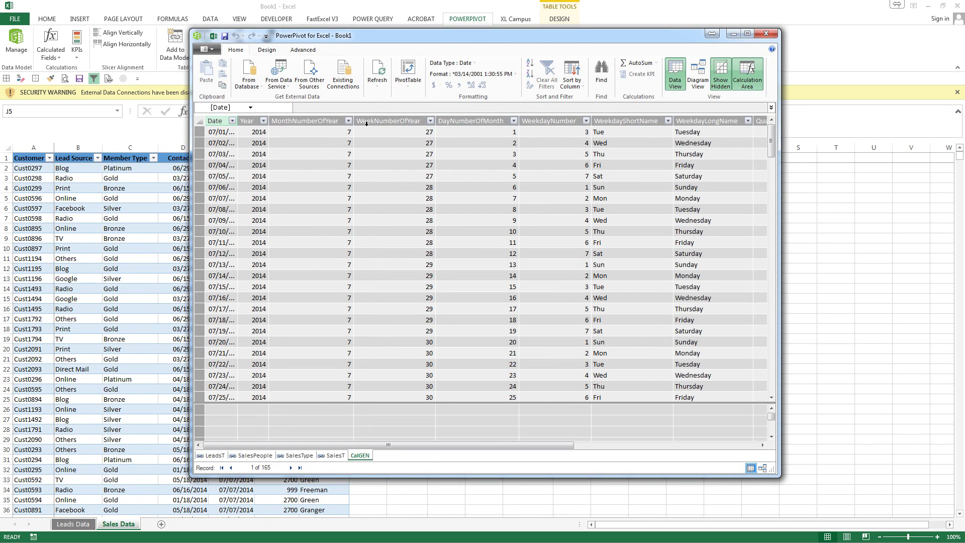
# Switch to Diagram View and reposition the CalGEN and SalesType table boxes along the top
pyautogui.click(697, 77)
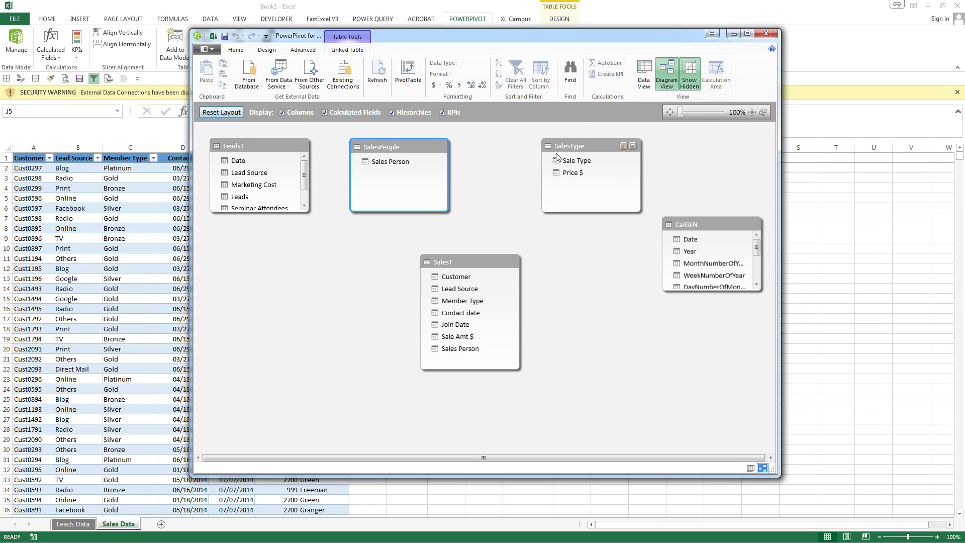
pyautogui.moveTo(692, 225); pyautogui.dragTo(697, 148)
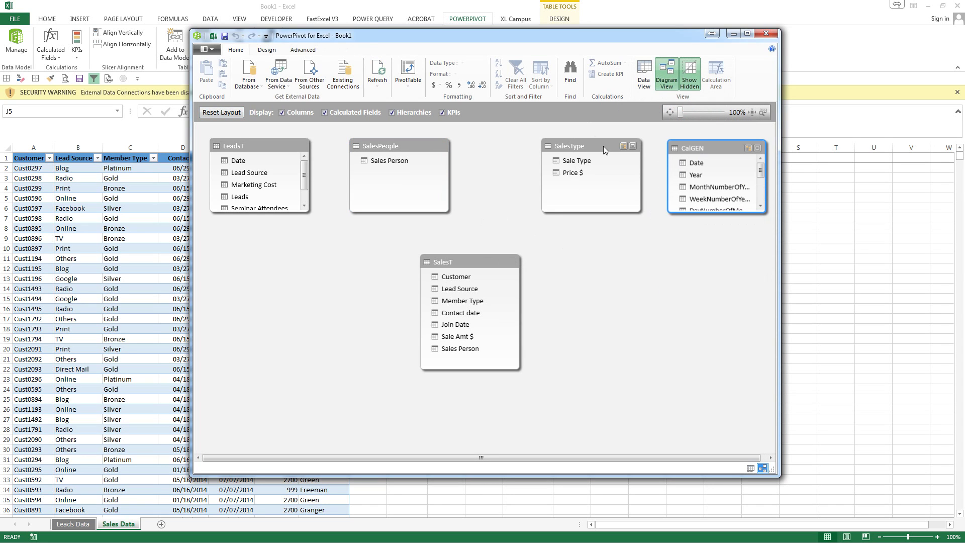
pyautogui.moveTo(599, 146); pyautogui.dragTo(570, 161)
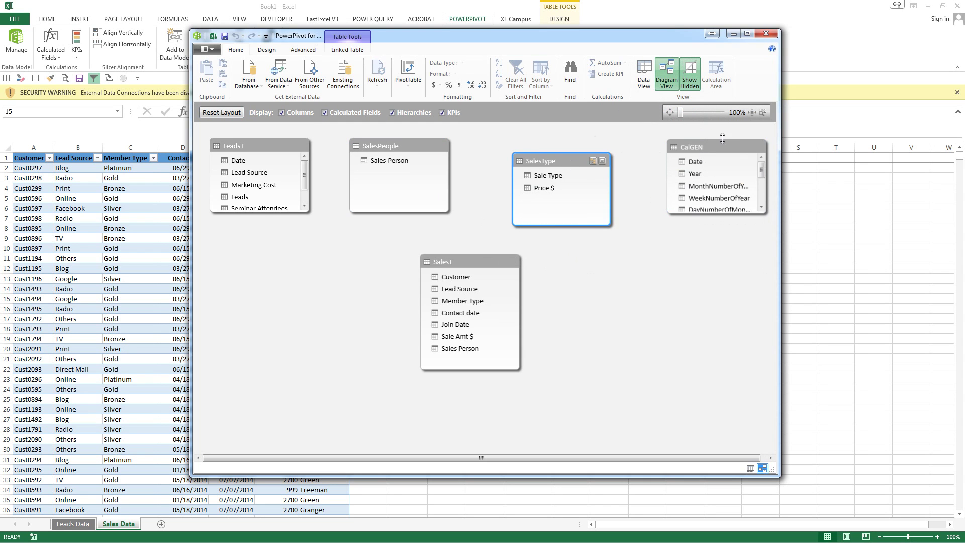
pyautogui.moveTo(723, 139); pyautogui.dragTo(709, 152)
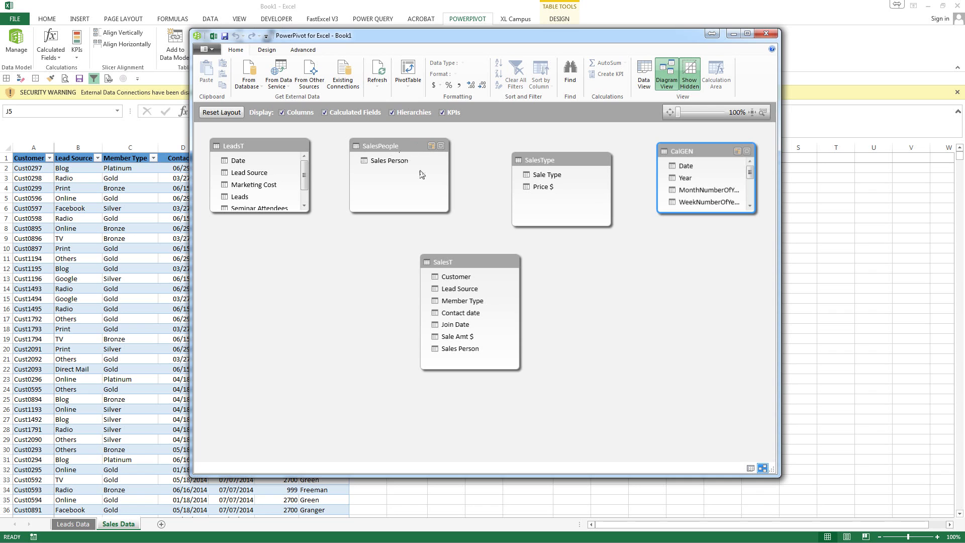
# Create a relationship from SalesPeople's Sales Person column with SalesT as the related lookup table
pyautogui.click(390, 161)
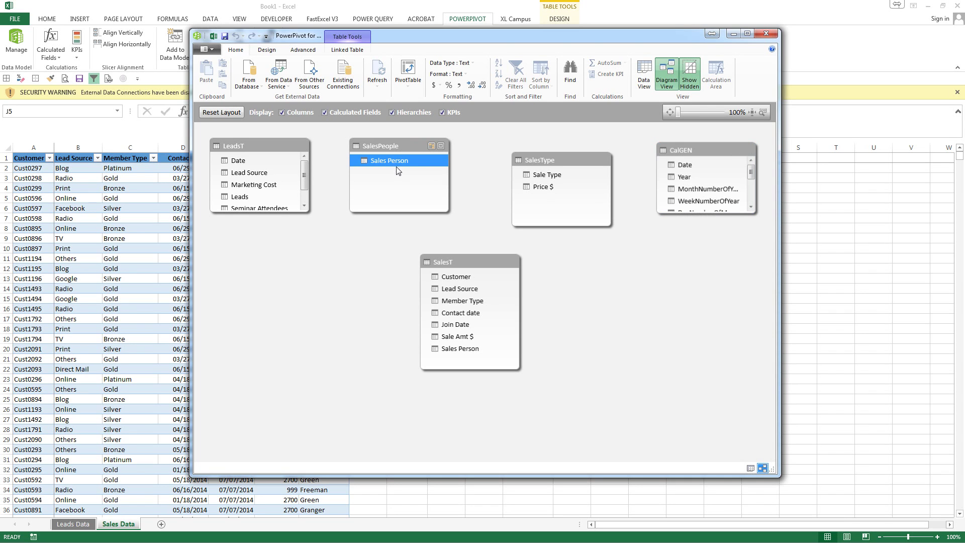
pyautogui.rightClick(394, 164)
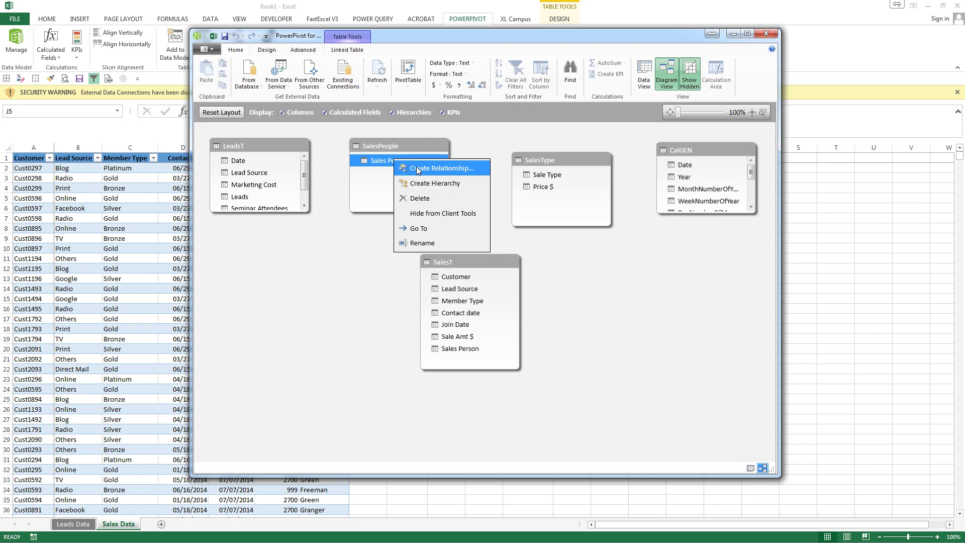
pyautogui.click(420, 169)
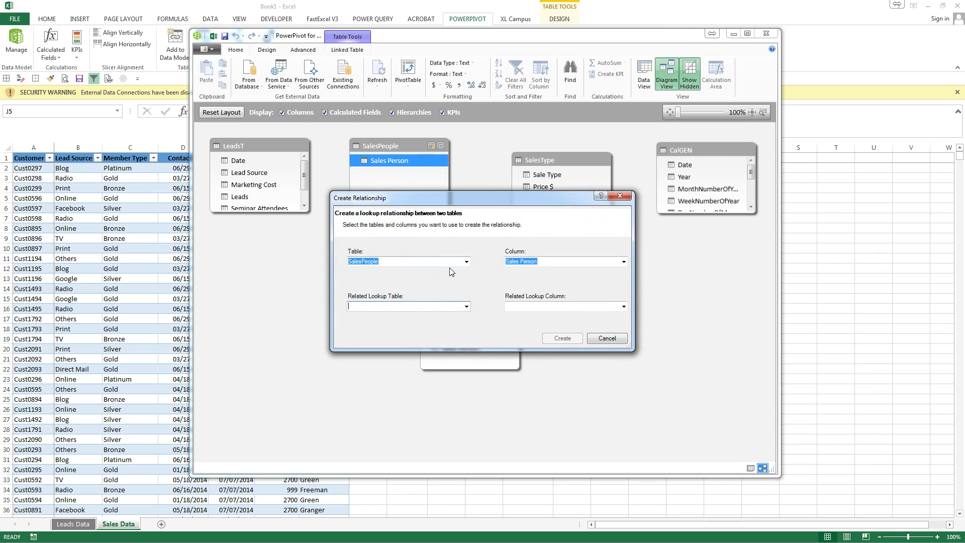
pyautogui.click(467, 307)
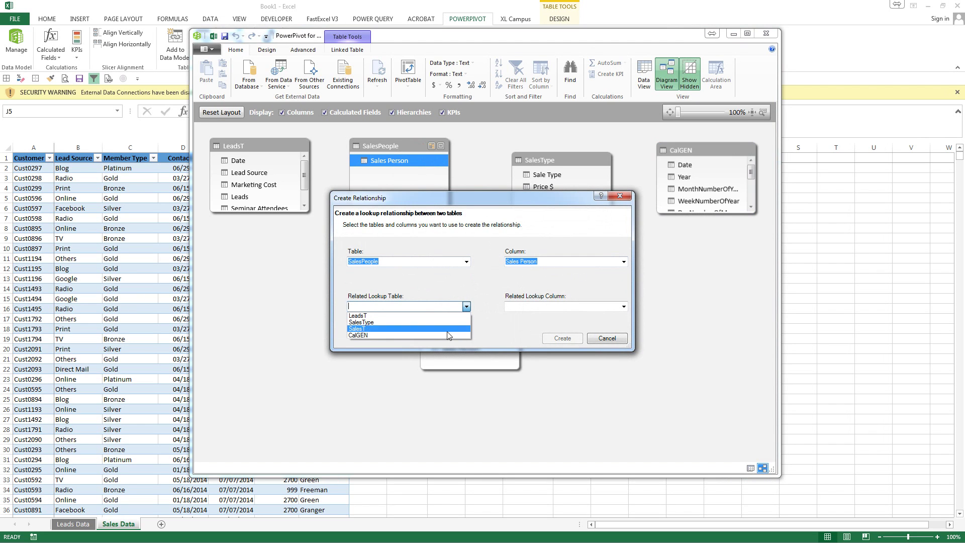
pyautogui.click(390, 330)
pyautogui.click(563, 339)
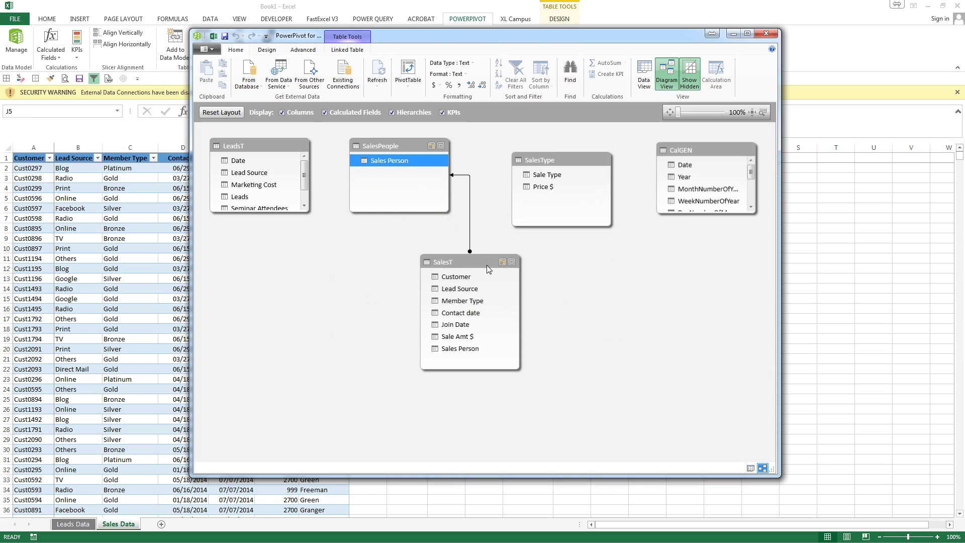
# Move SalesT lower right, place SalesType beneath LeadsT, and shift the PowerPivot window right
pyautogui.moveTo(464, 258); pyautogui.dragTo(483, 280)
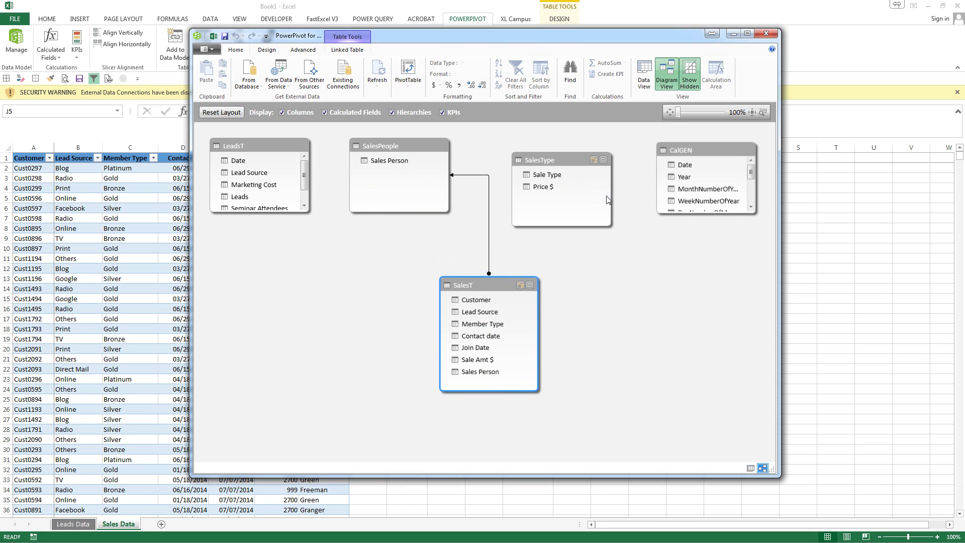
pyautogui.moveTo(570, 158); pyautogui.dragTo(359, 221)
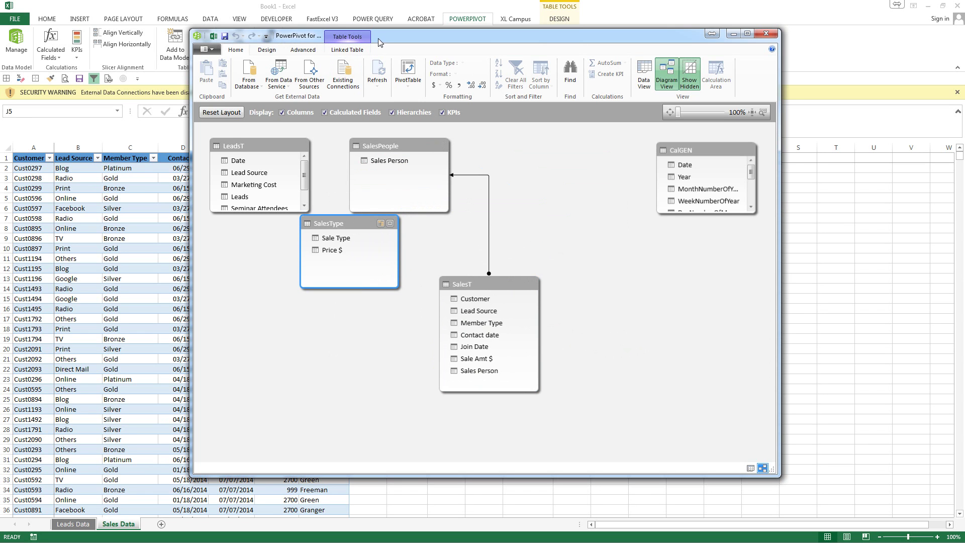
pyautogui.moveTo(380, 42); pyautogui.dragTo(520, 64)
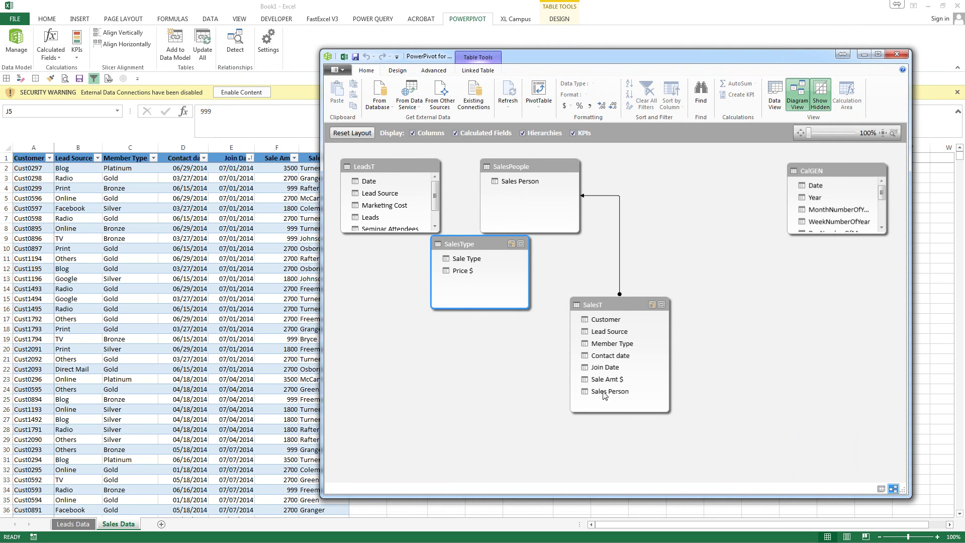
pyautogui.moveTo(460, 243); pyautogui.dragTo(460, 267)
# Relate SalesType's Price $ column to SalesT's Sale Amt $ column
pyautogui.rightClick(466, 268)
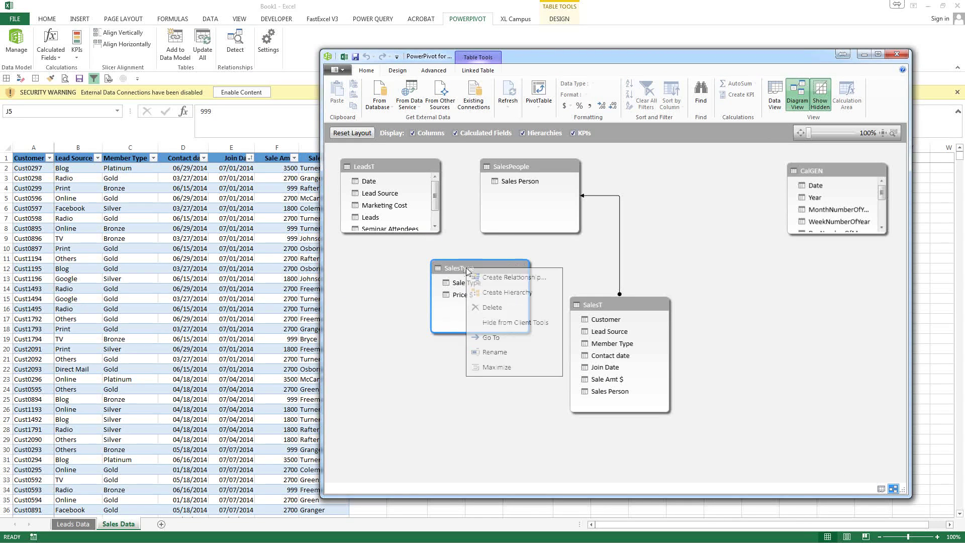
pyautogui.click(510, 277)
pyautogui.click(580, 262)
pyautogui.click(555, 272)
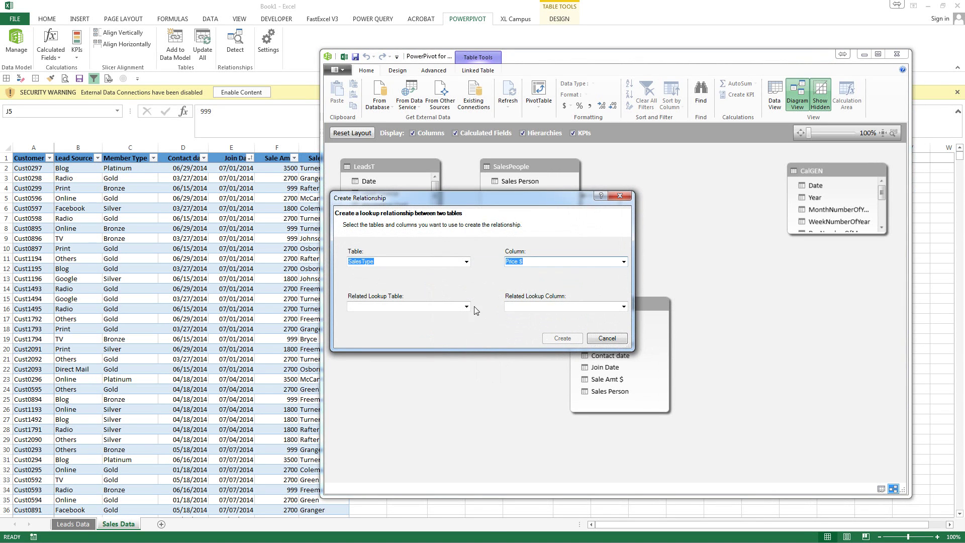
pyautogui.click(467, 307)
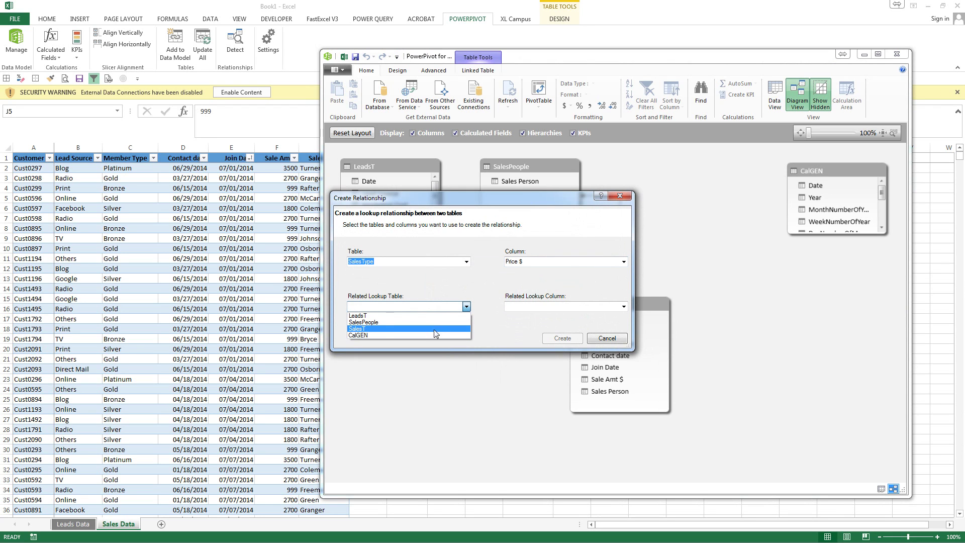
pyautogui.click(434, 330)
pyautogui.click(623, 307)
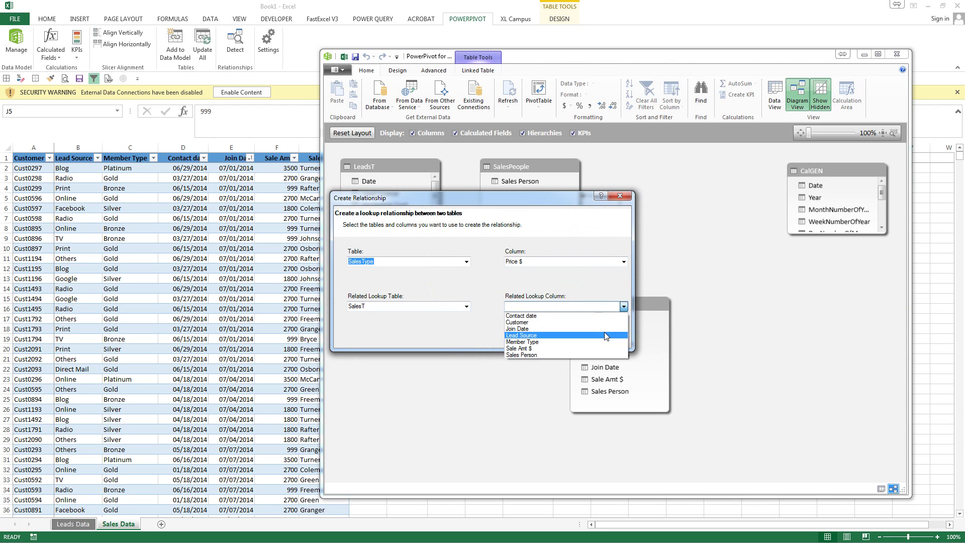
pyautogui.click(536, 350)
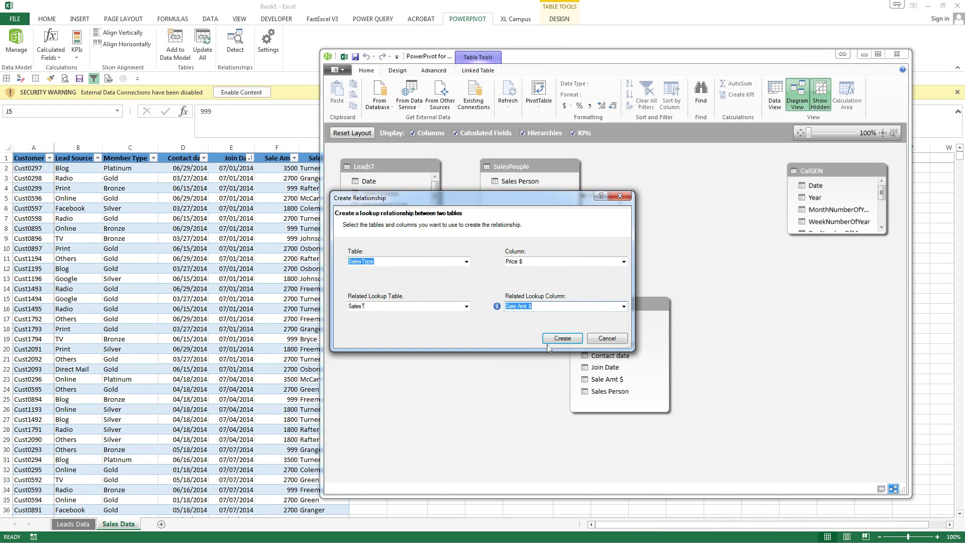
pyautogui.click(555, 341)
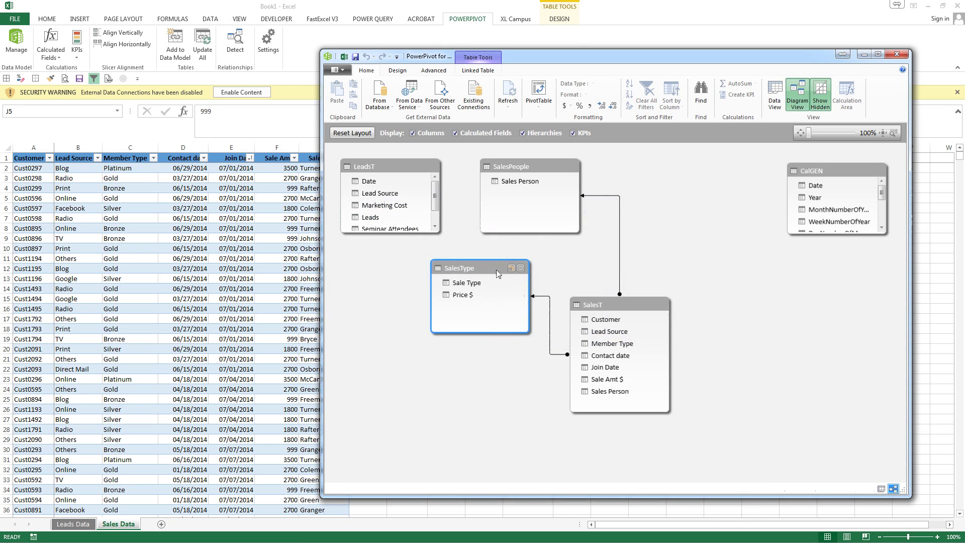
# Move SalesType into the top row beside CalGEN, then relate CalGEN's Date to SalesT's Join Date
pyautogui.moveTo(509, 257); pyautogui.dragTo(680, 161)
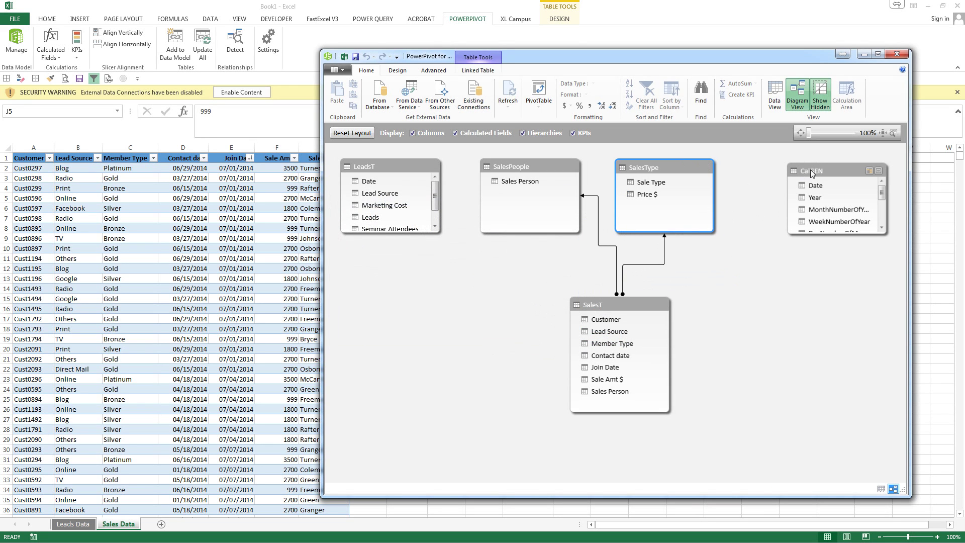
pyautogui.moveTo(810, 170); pyautogui.dragTo(762, 174)
pyautogui.click(770, 186)
pyautogui.rightClick(771, 186)
pyautogui.click(797, 197)
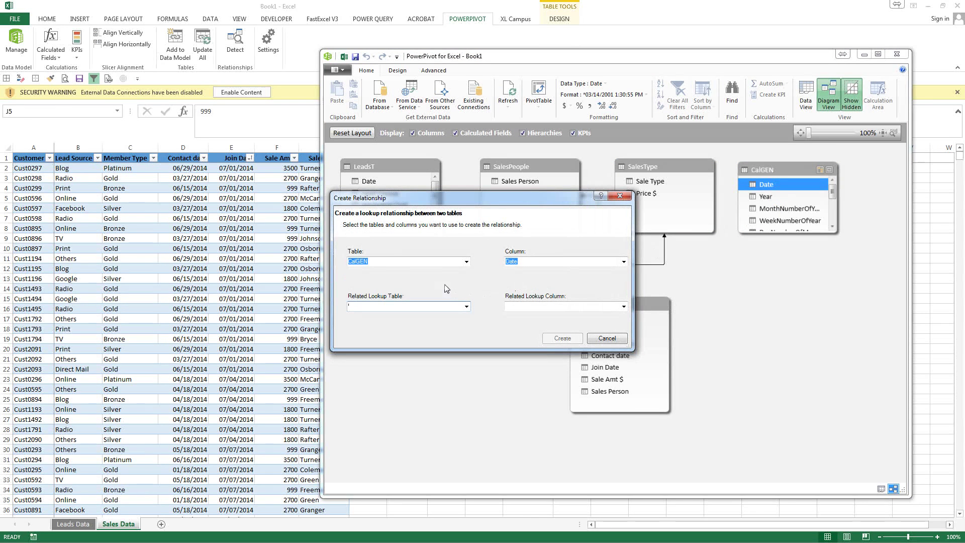
pyautogui.click(466, 306)
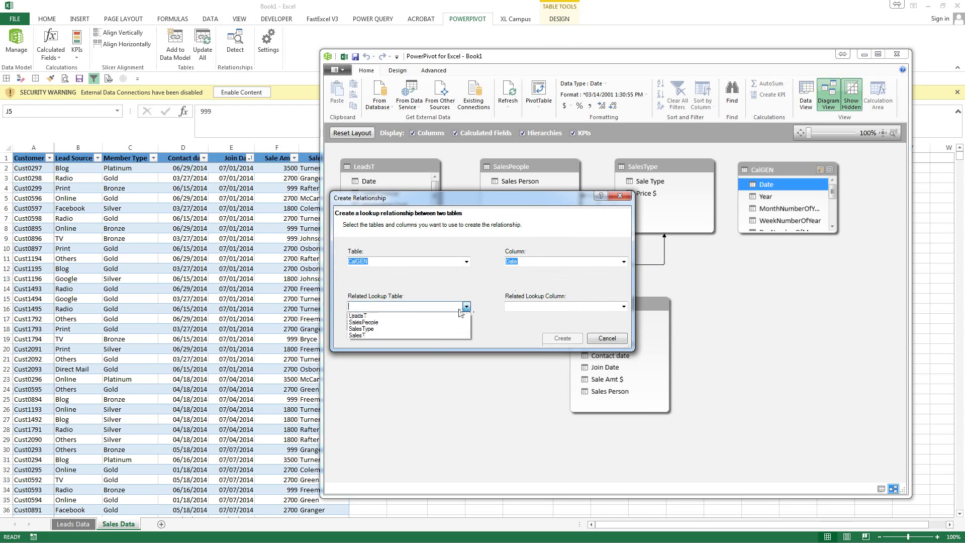
pyautogui.click(431, 340)
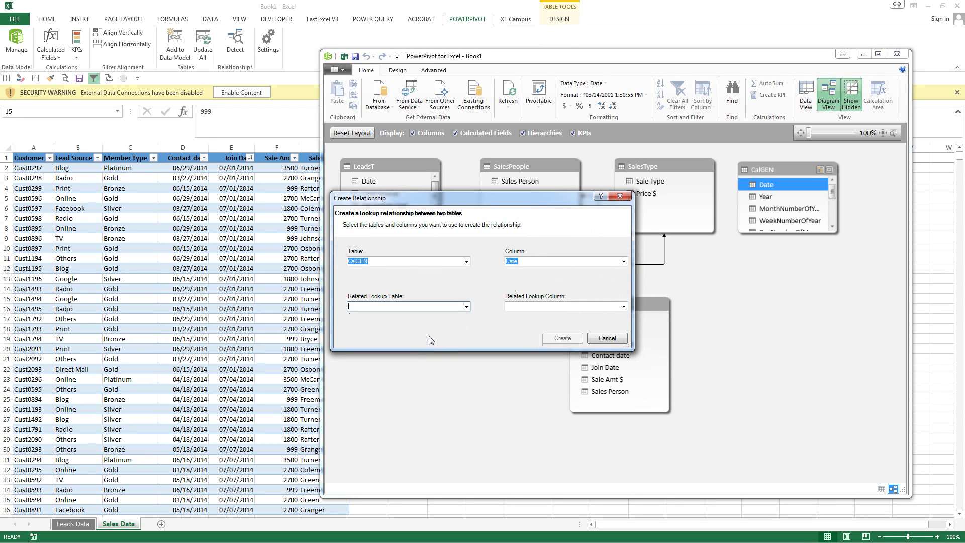
pyautogui.click(466, 306)
pyautogui.click(430, 333)
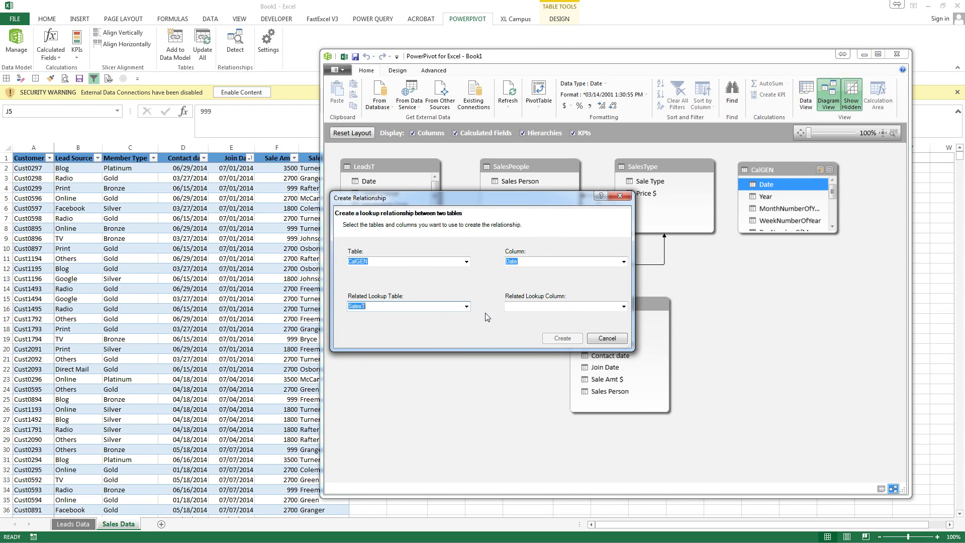
pyautogui.click(627, 307)
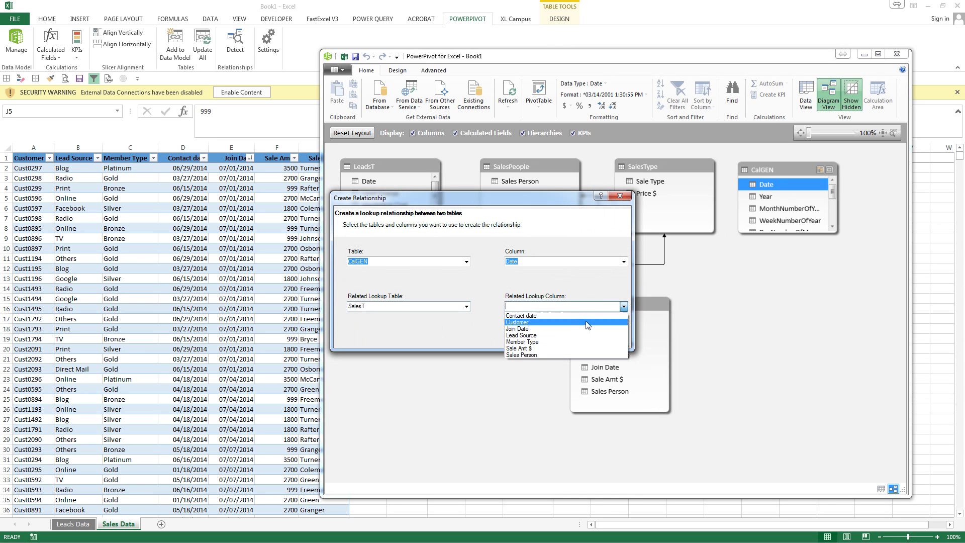
pyautogui.click(546, 329)
pyautogui.click(563, 338)
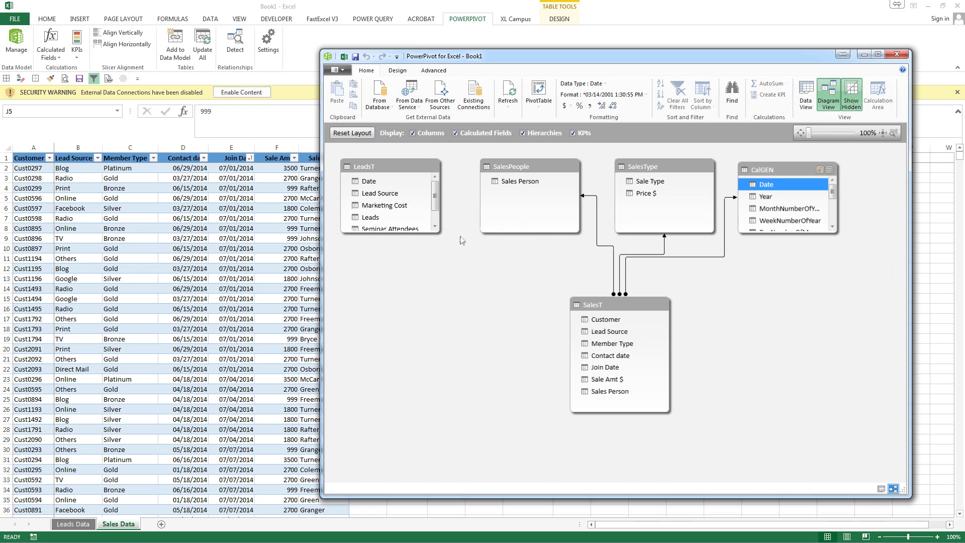
# Arrange LeadsT below and right of SalesT and enlarge it to show all six fields
pyautogui.click(394, 173)
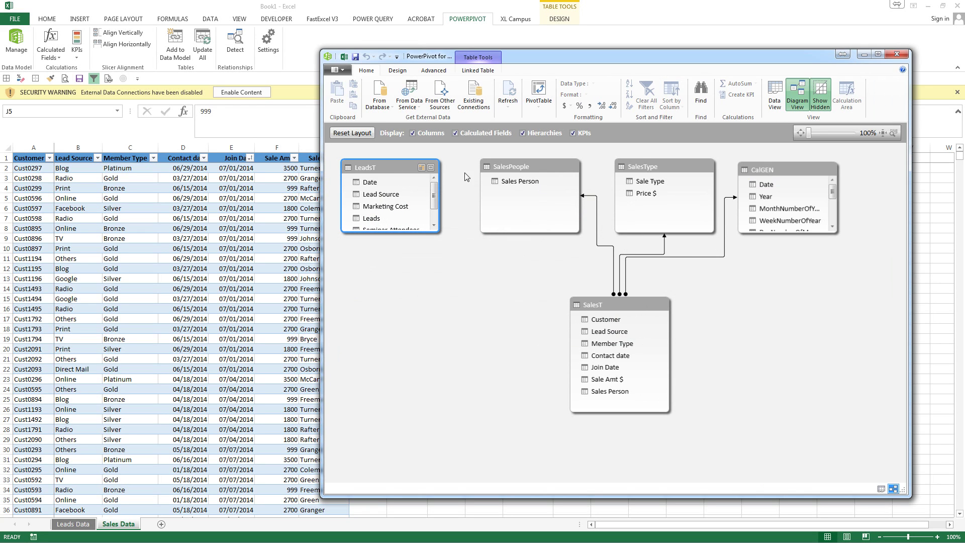
pyautogui.moveTo(624, 302); pyautogui.dragTo(501, 308)
pyautogui.moveTo(390, 162); pyautogui.dragTo(650, 322)
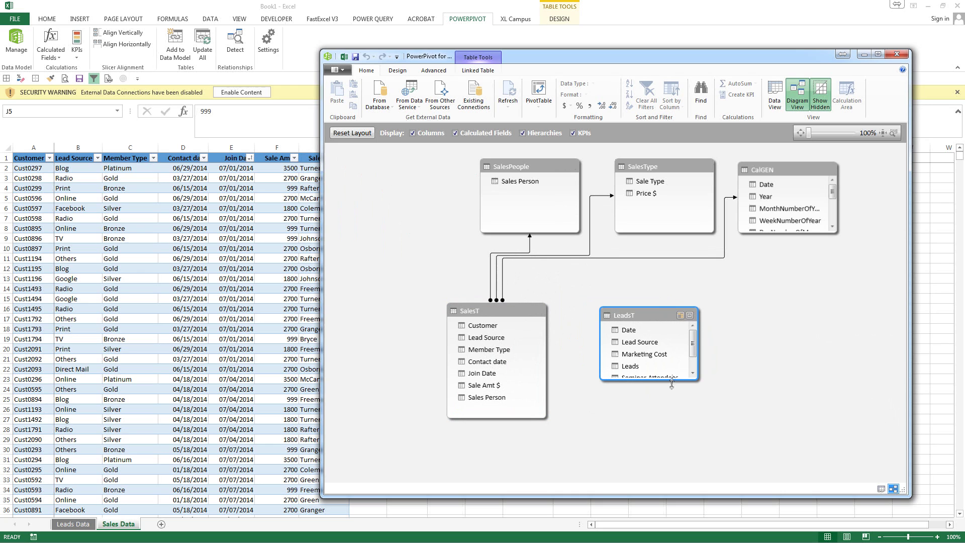
pyautogui.moveTo(662, 381); pyautogui.dragTo(674, 405)
# Relate SalesPeople's Sales Person column to the LeadsT table
pyautogui.click(514, 183)
pyautogui.rightClick(514, 183)
pyautogui.click(537, 191)
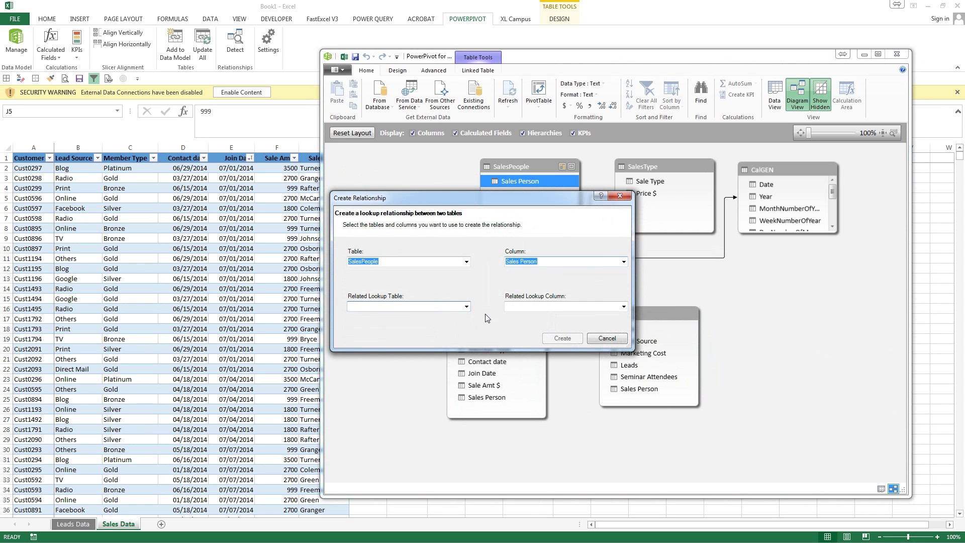
pyautogui.click(466, 307)
pyautogui.click(457, 315)
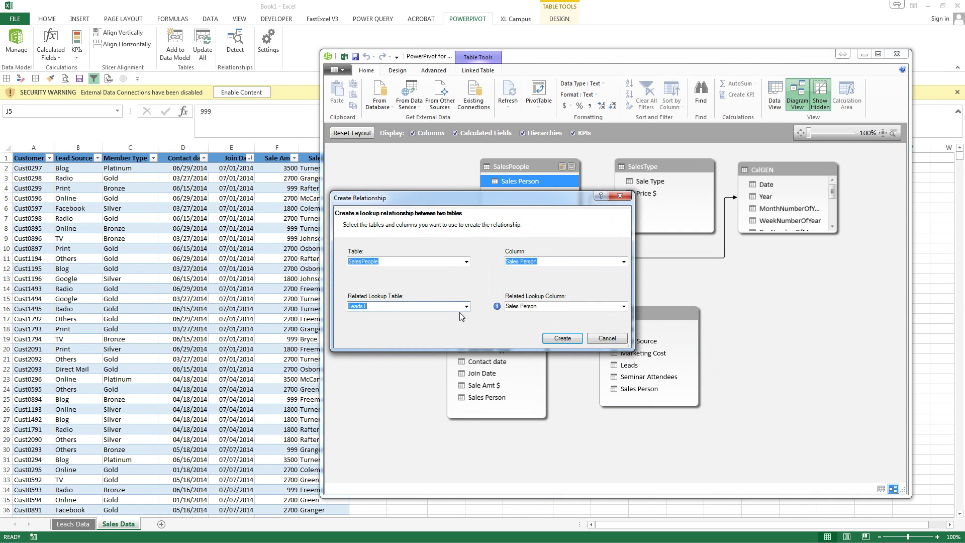
pyautogui.click(562, 338)
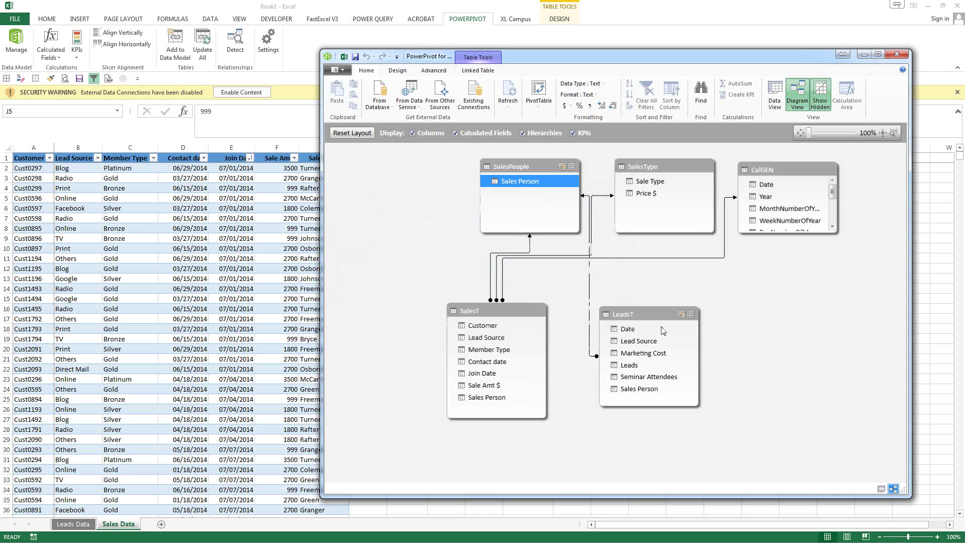
pyautogui.moveTo(660, 320); pyautogui.dragTo(654, 327)
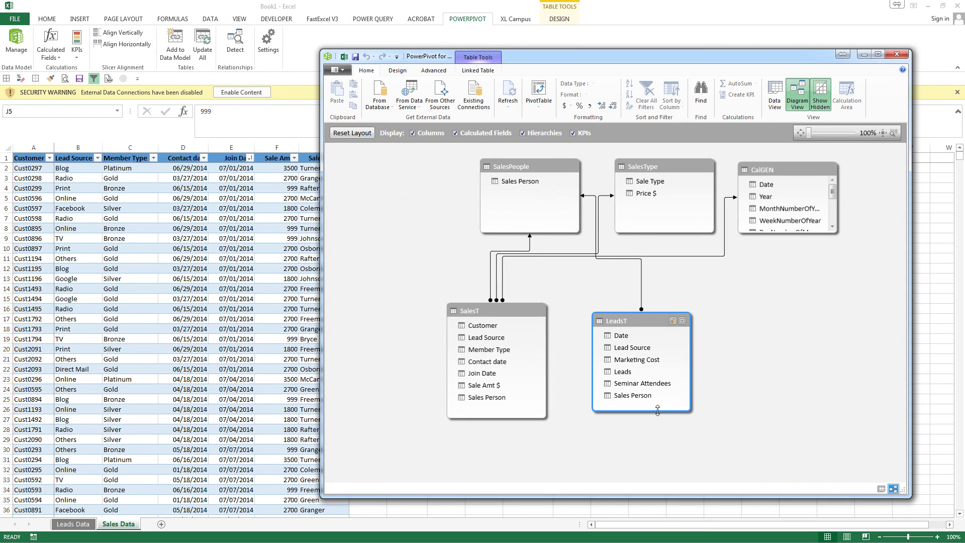
# Close PowerPivot, glance at the Leads Data sheet, then return to Sales Data
pyautogui.click(345, 57)
pyautogui.click(73, 524)
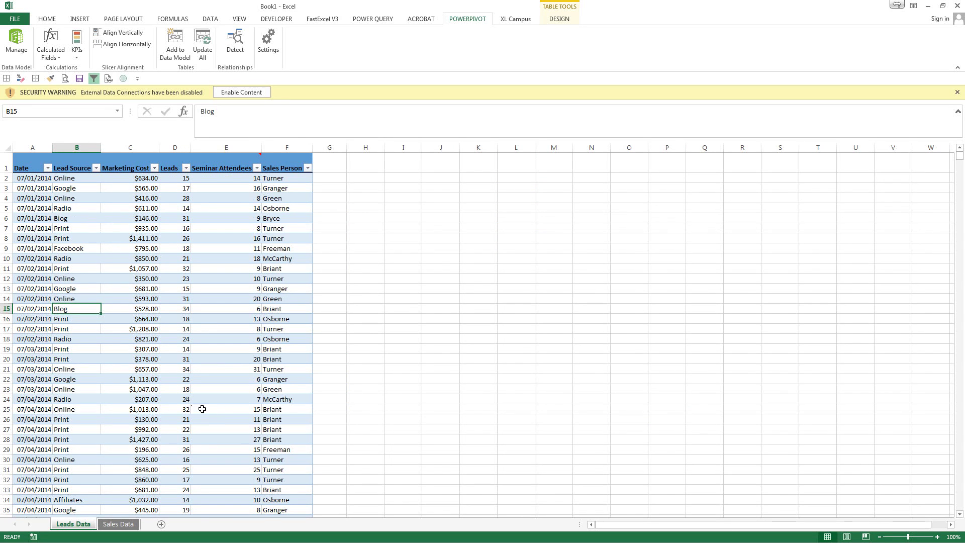
pyautogui.click(118, 523)
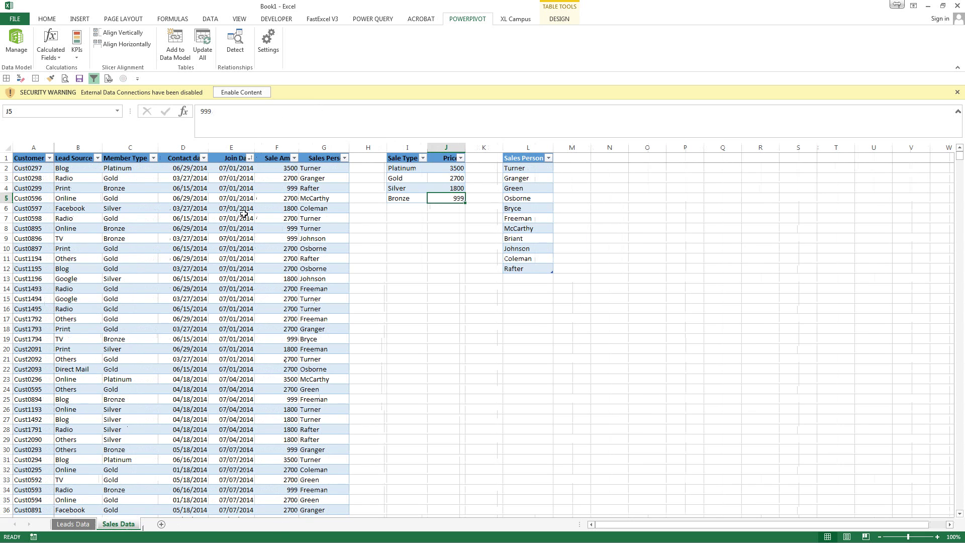
# Reopen PowerPivot and relate CalGEN's Date column to LeadsT's Date
pyautogui.click(11, 40)
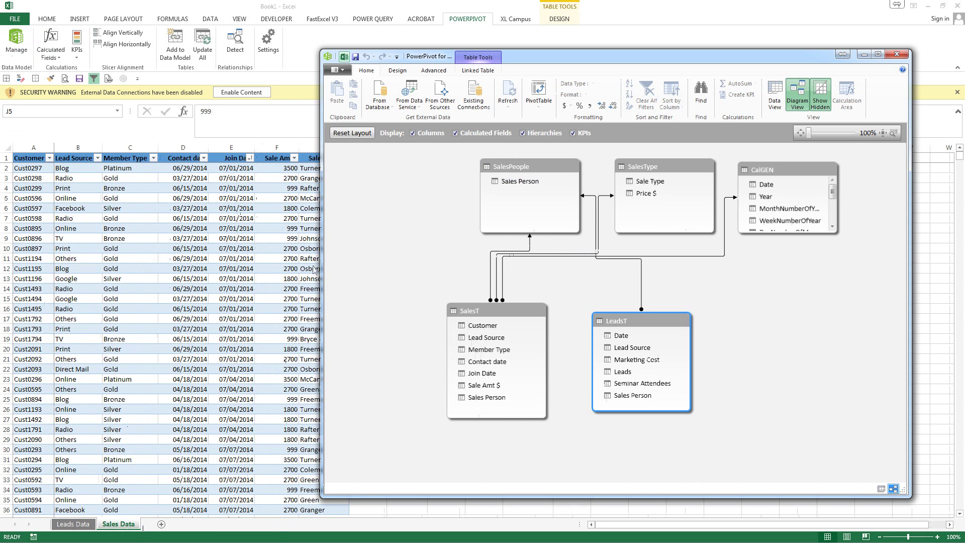
pyautogui.rightClick(767, 173)
pyautogui.click(782, 182)
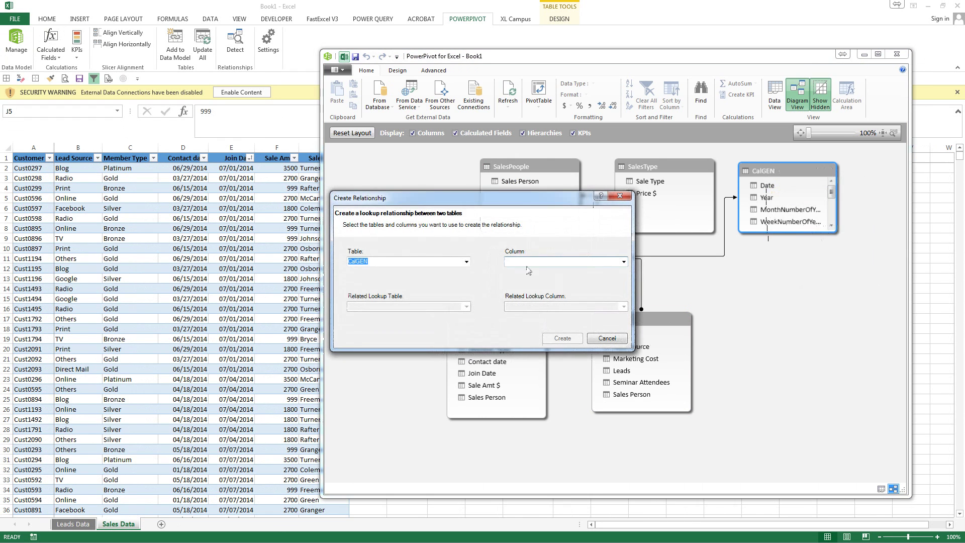
pyautogui.click(613, 262)
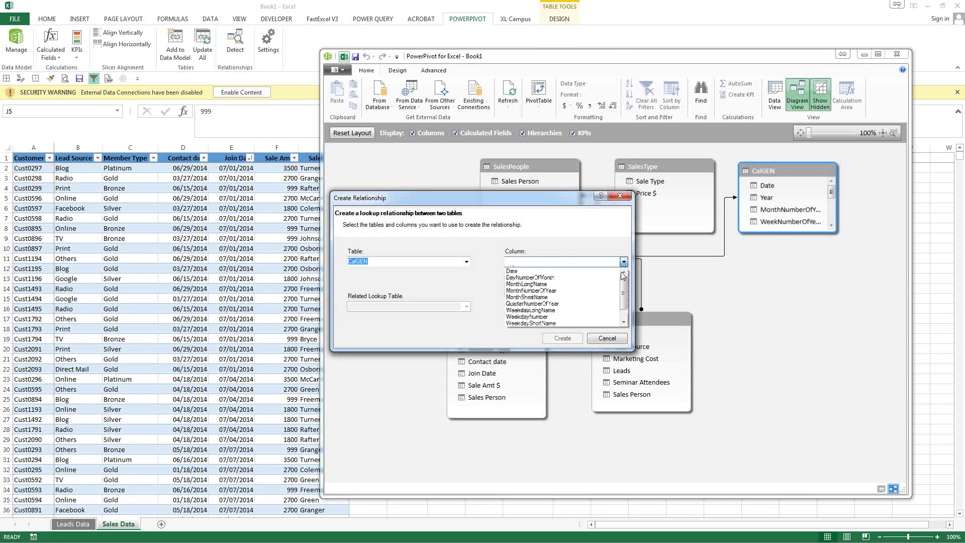
pyautogui.click(545, 274)
pyautogui.click(467, 306)
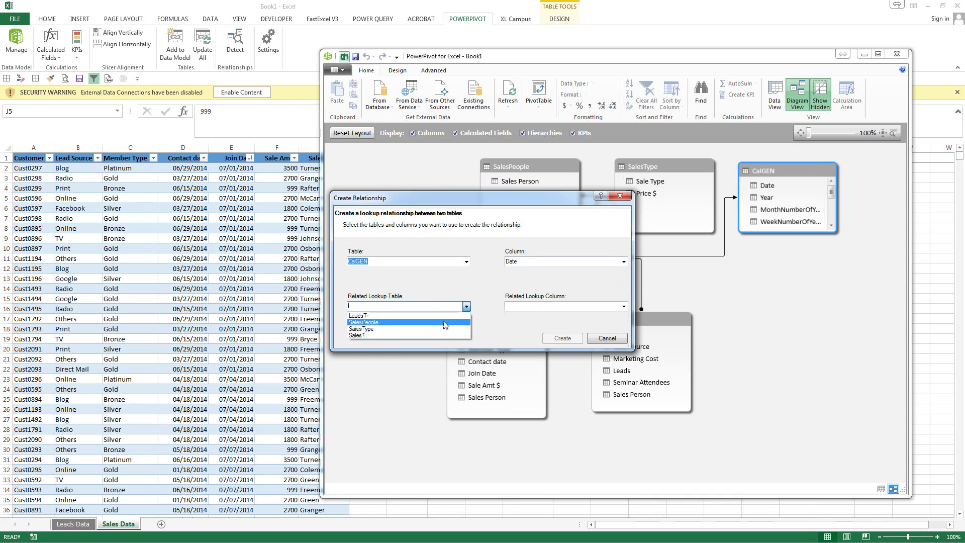
pyautogui.click(440, 319)
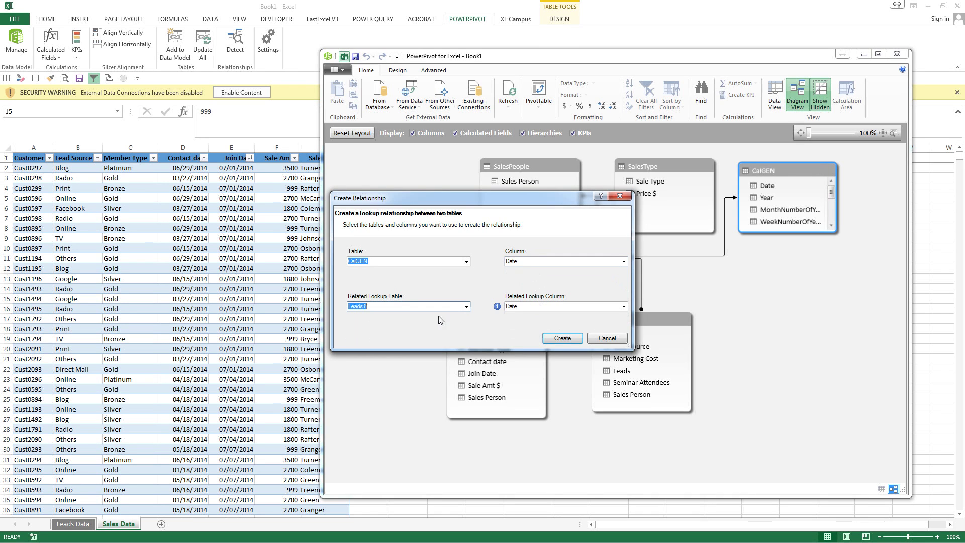
pyautogui.click(562, 337)
pyautogui.click(563, 338)
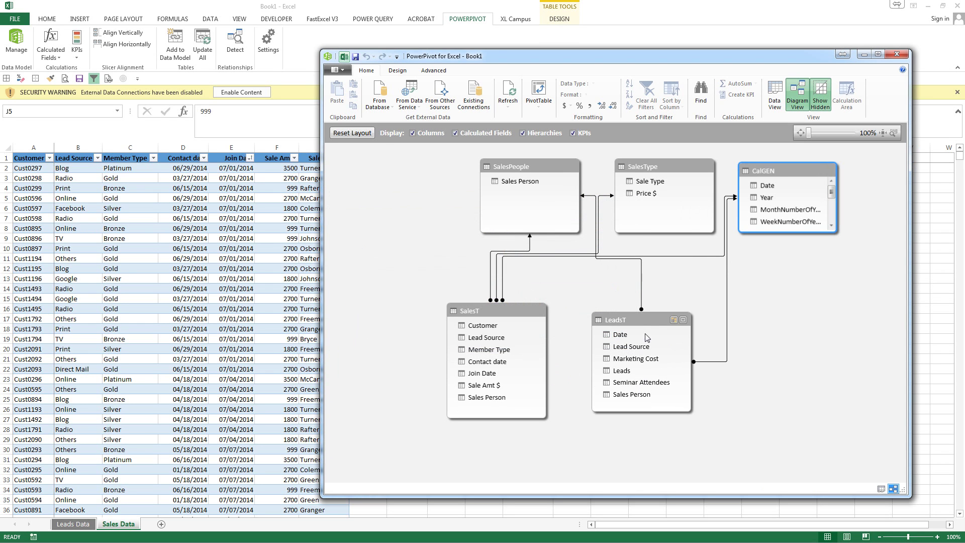
# Tidy the diagram and PowerPivot window, then select the CalGEN table
pyautogui.moveTo(644, 322); pyautogui.dragTo(640, 327)
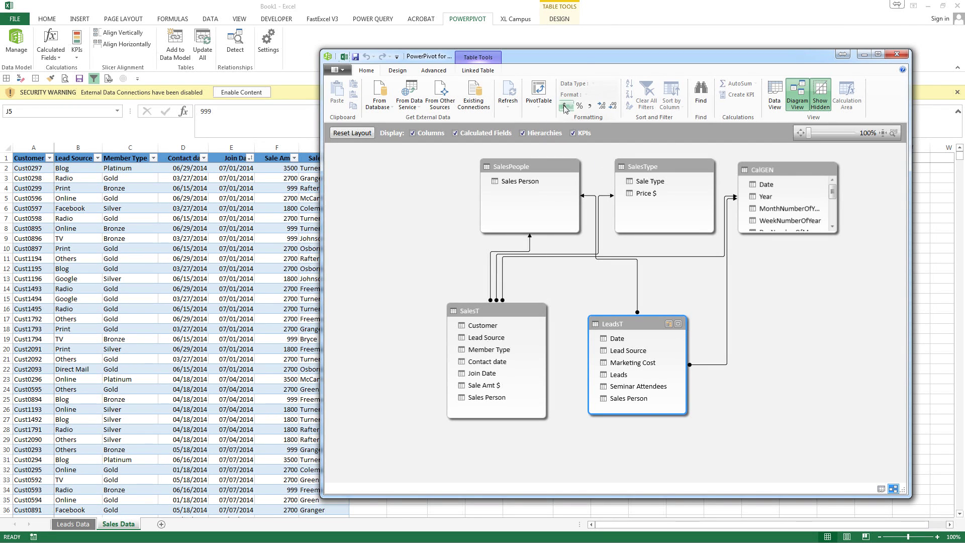
pyautogui.moveTo(577, 59); pyautogui.dragTo(411, 55)
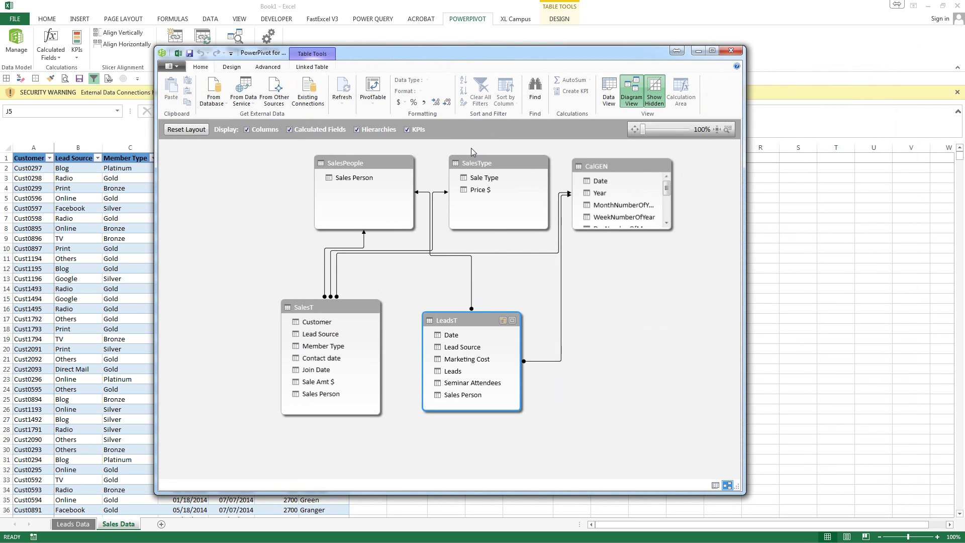
pyautogui.click(615, 168)
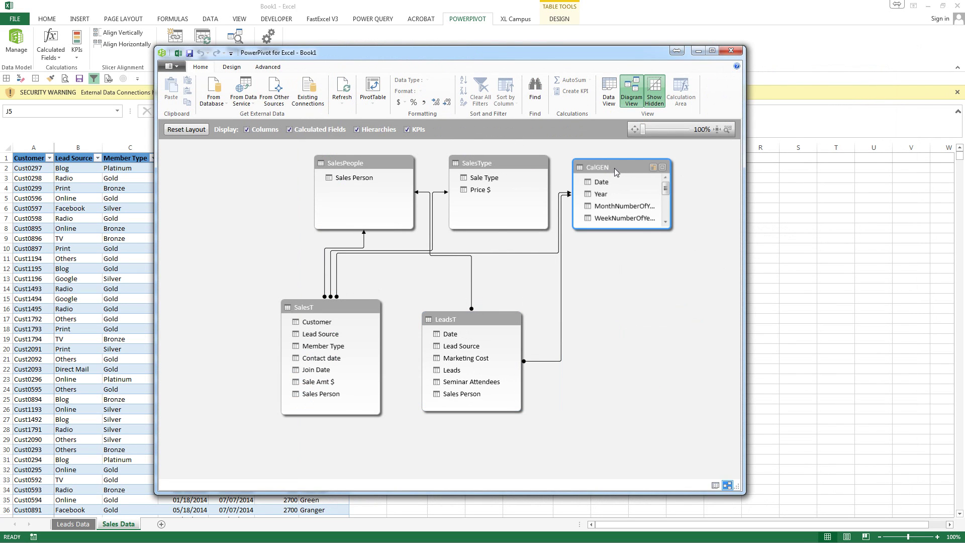
# Show CalGEN's rows in Data View and rename the table to 'Calendar'
pyautogui.click(608, 93)
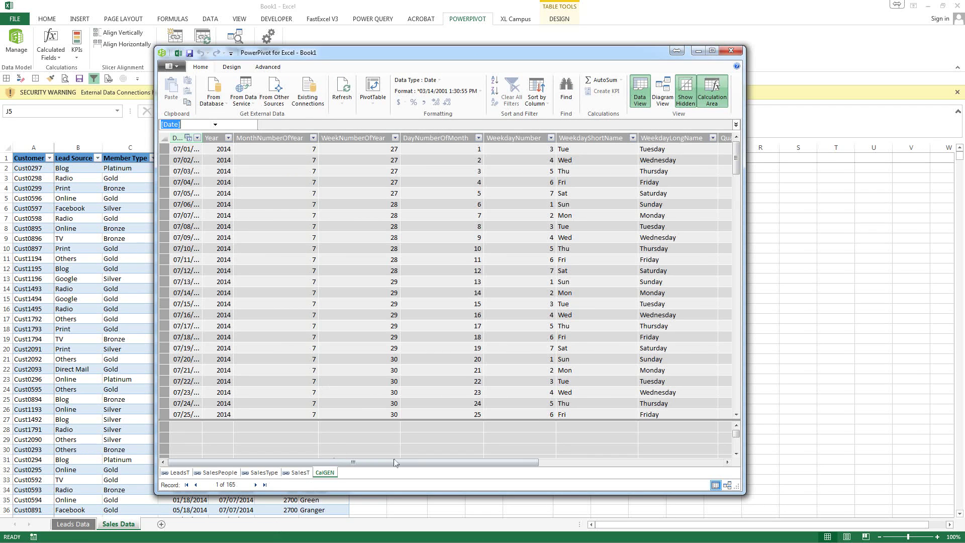
pyautogui.doubleClick(327, 476)
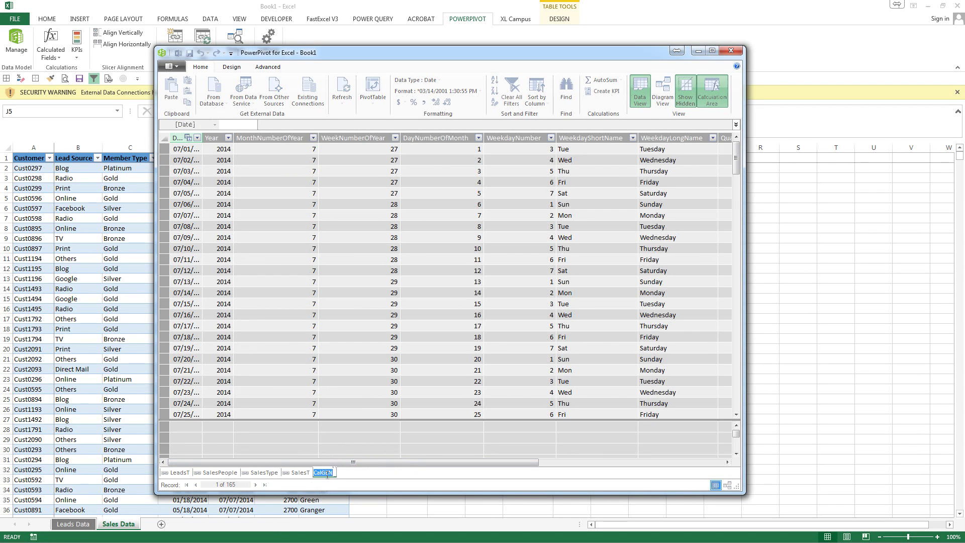
pyautogui.write('Calendar')
pyautogui.press('Return')
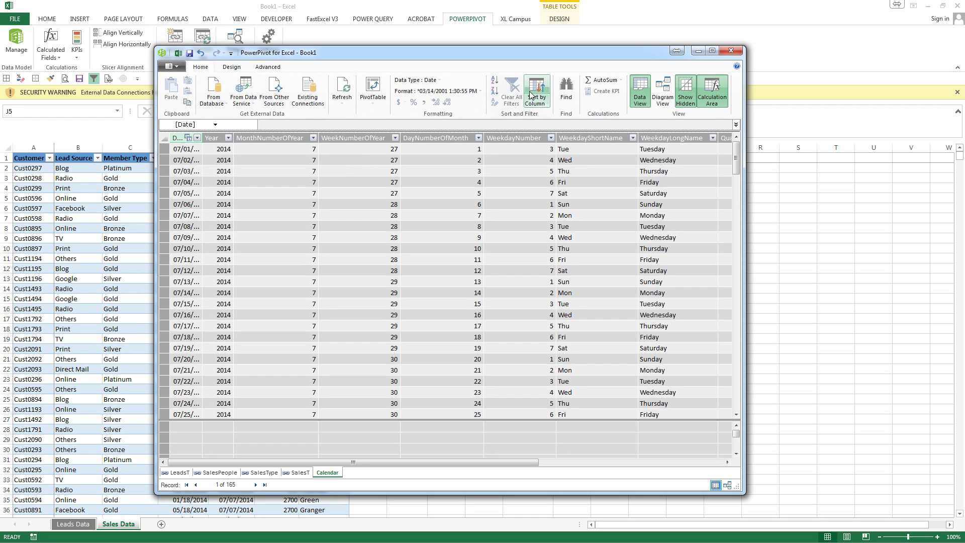
# Mark Calendar as the date table with Date as its key column
pyautogui.click(235, 69)
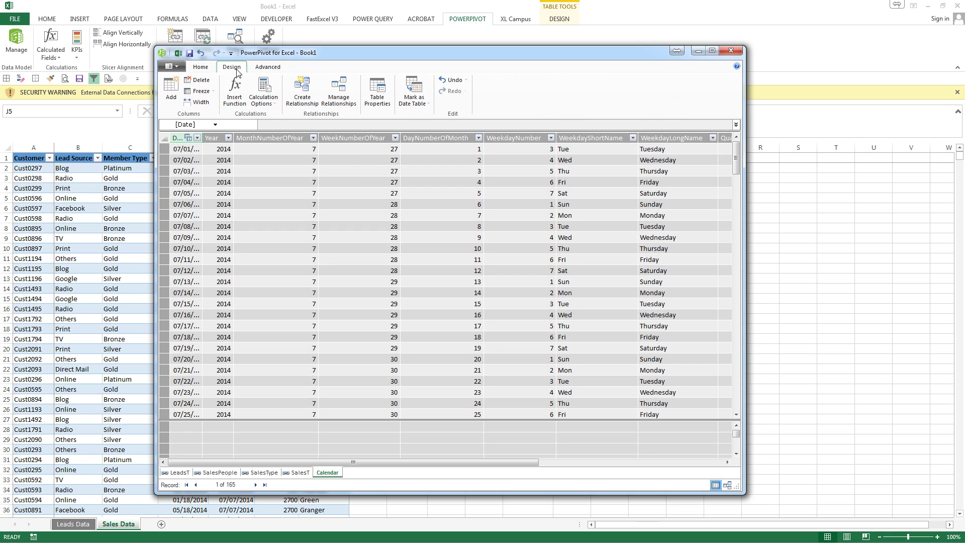
pyautogui.click(414, 103)
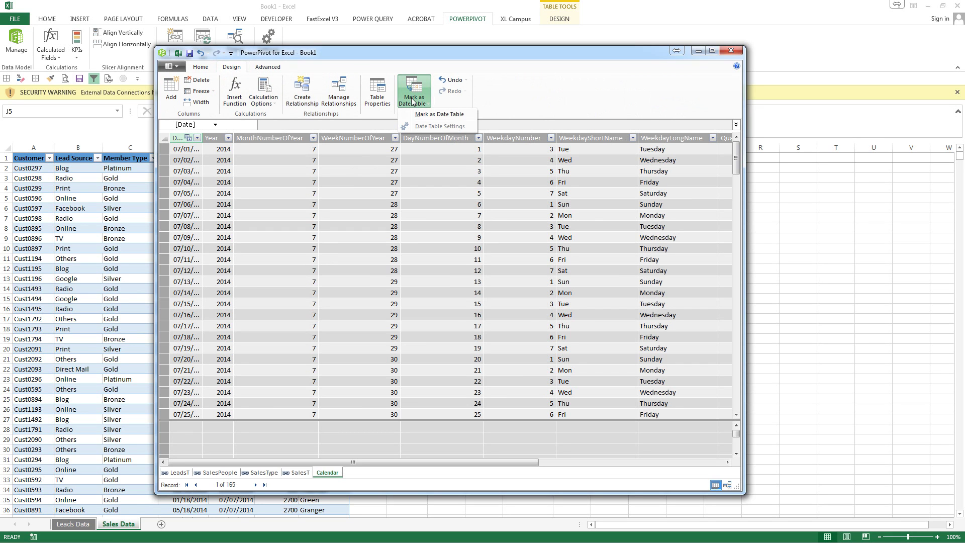
pyautogui.click(428, 116)
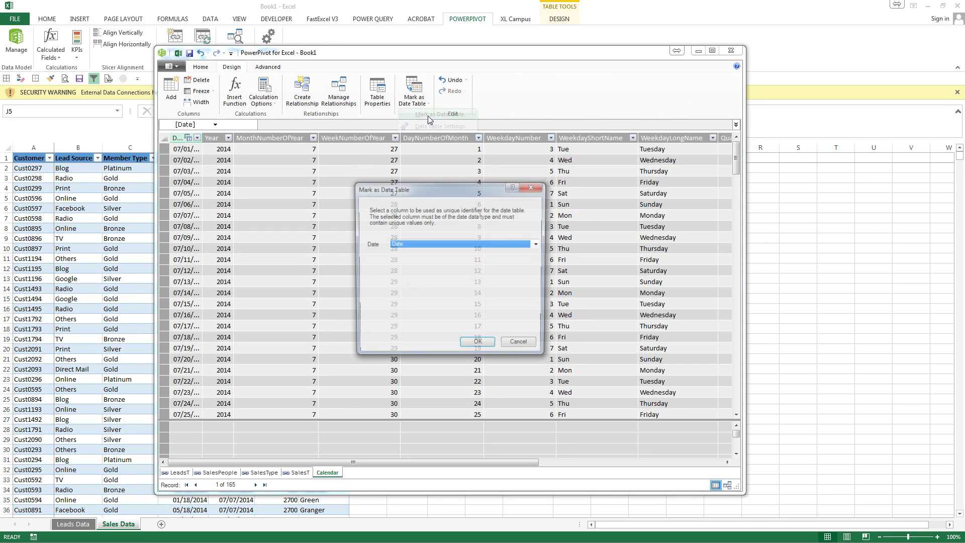
pyautogui.click(479, 346)
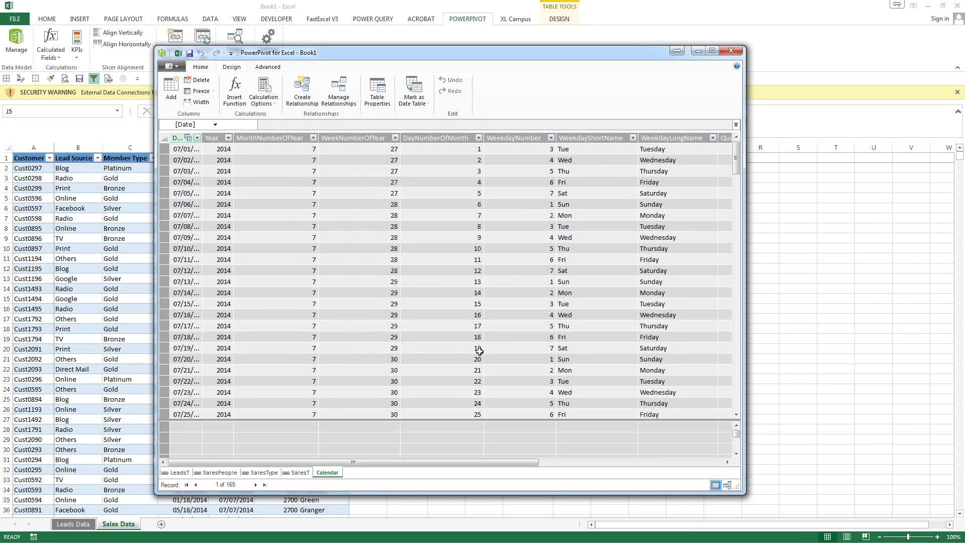